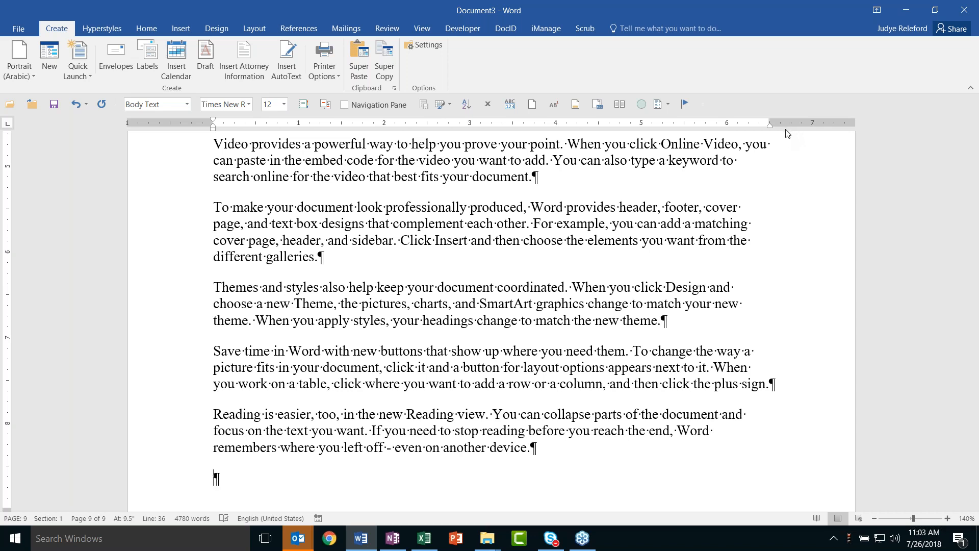
Review the document's page-number footers from the last page back to the first page
click(816, 139)
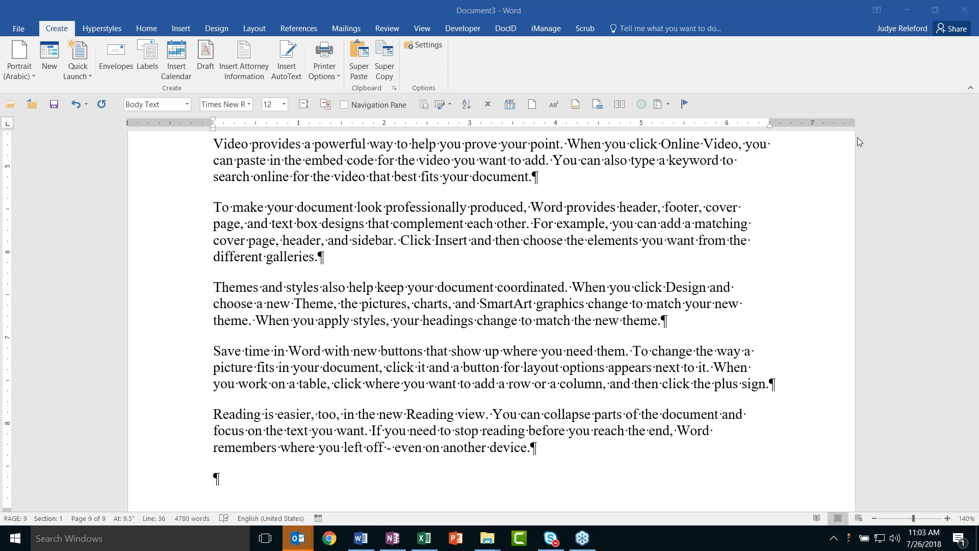
click(443, 293)
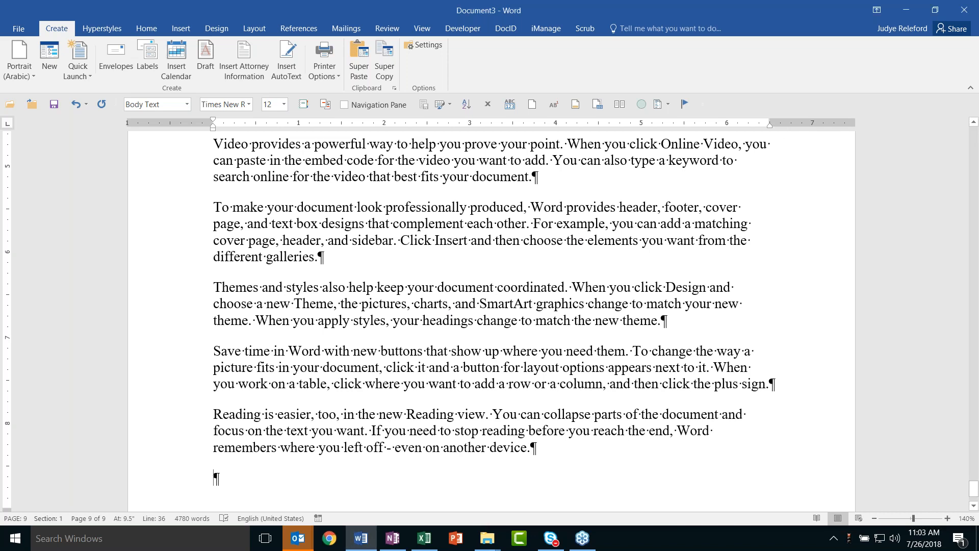
scroll(489, 321, down, 1)
scroll(490, 316, down, 1)
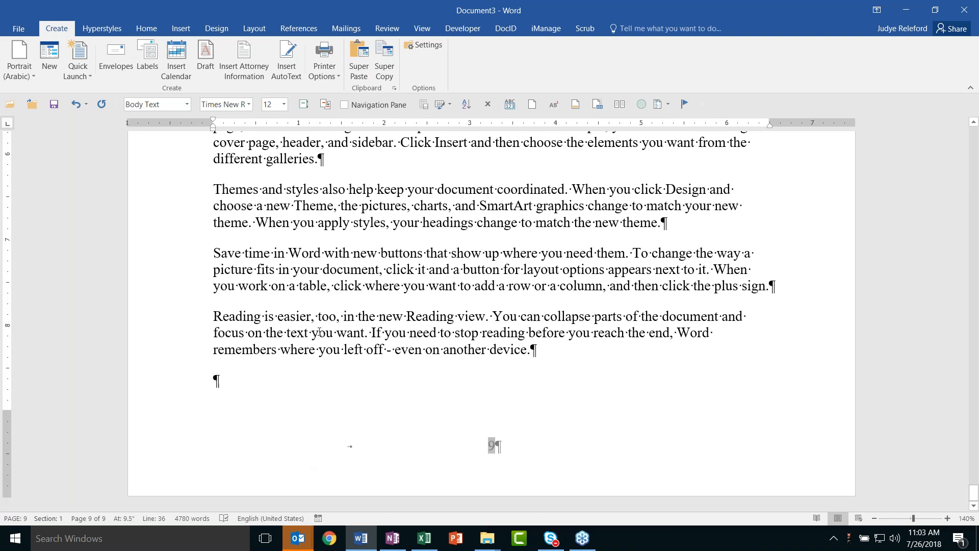
scroll(366, 223, up, 3)
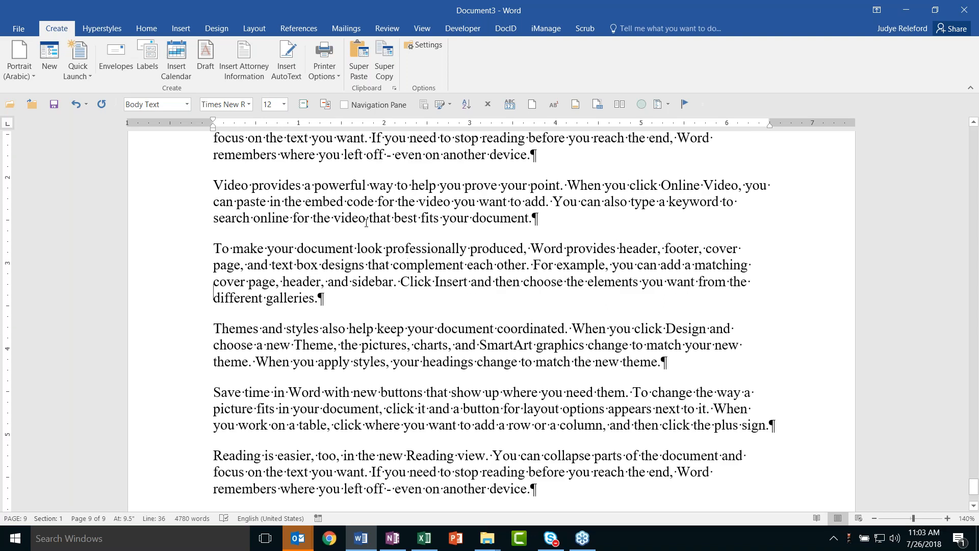
key(Page_Up)
key(Page_Up)
key(Page_Up)
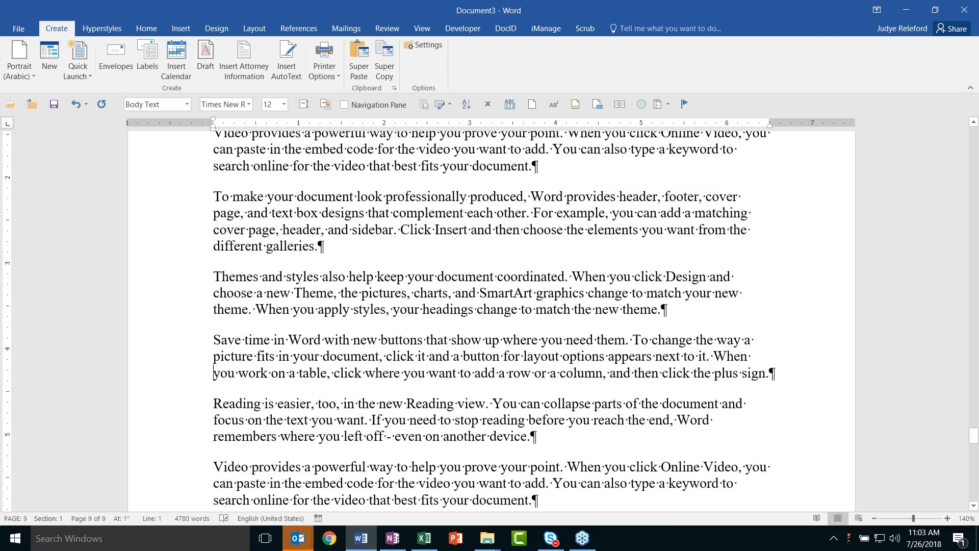
key(Page_Up)
key(Page_Up)
key(Page_Up)
key(Page_Up)
key(Page_Up)
key(Page_Up)
key(Page_Up)
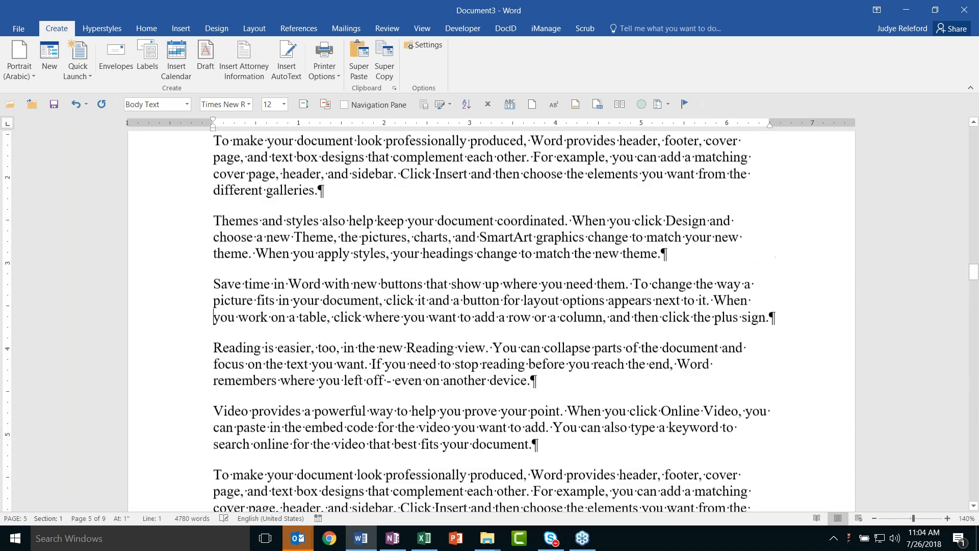
key(Page_Up)
key(Page_Up)
key(Page_Up)
key(Page_Up)
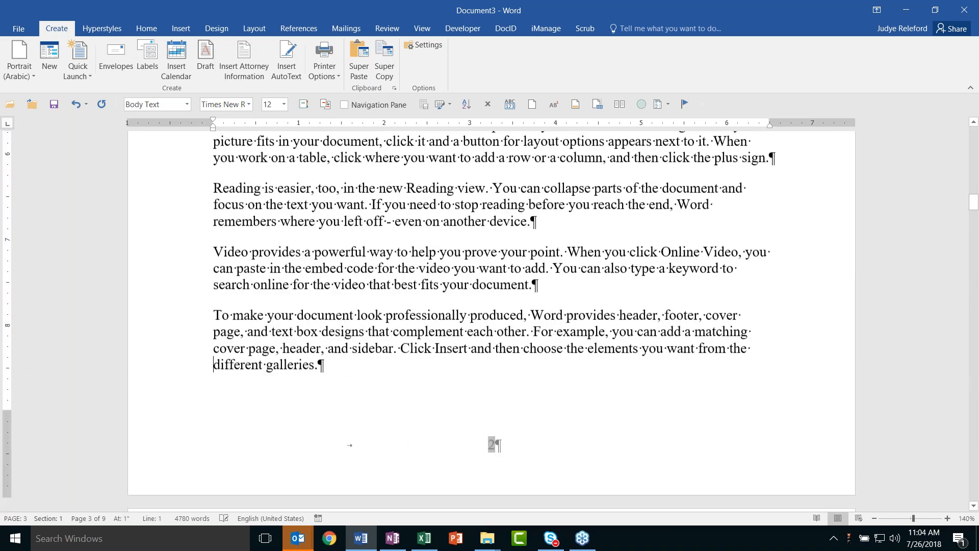
key(Page_Up)
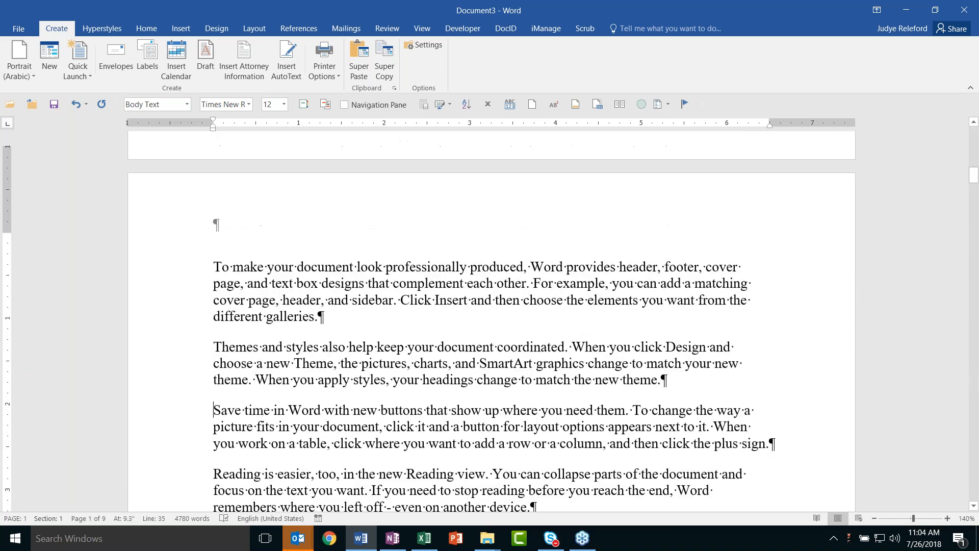
Insert a centred page number in the first-page footer and close the footer
click(263, 449)
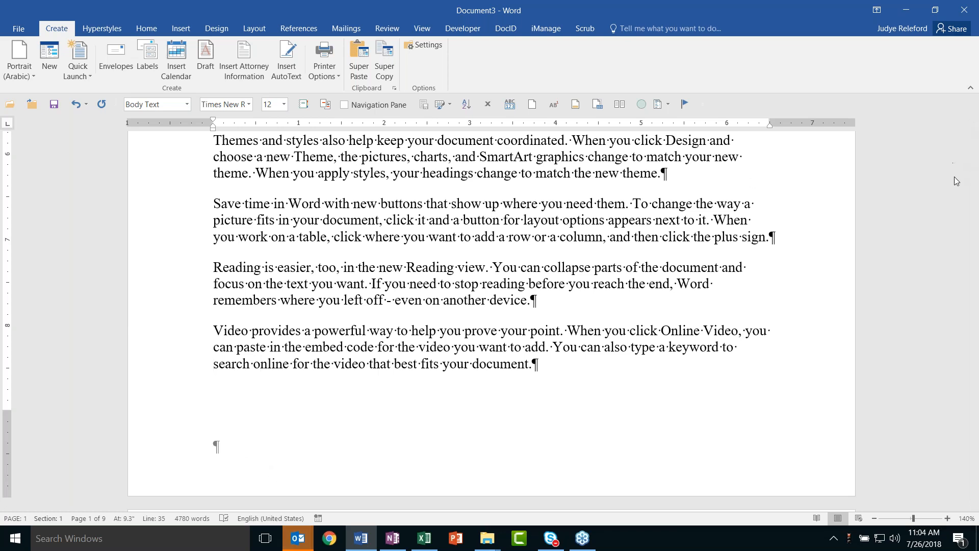
double_click(240, 443)
key(ctrl+e)
key(alt+shift+p)
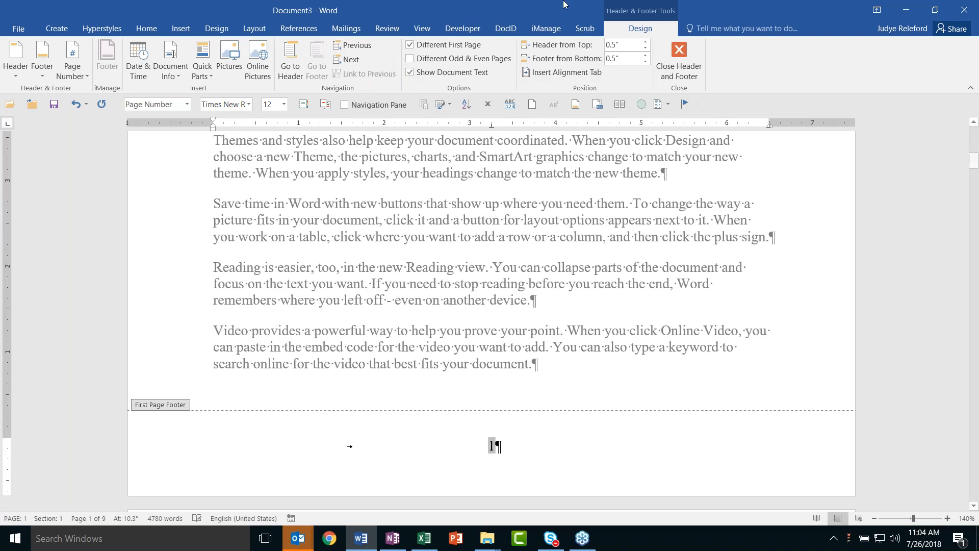
click(696, 58)
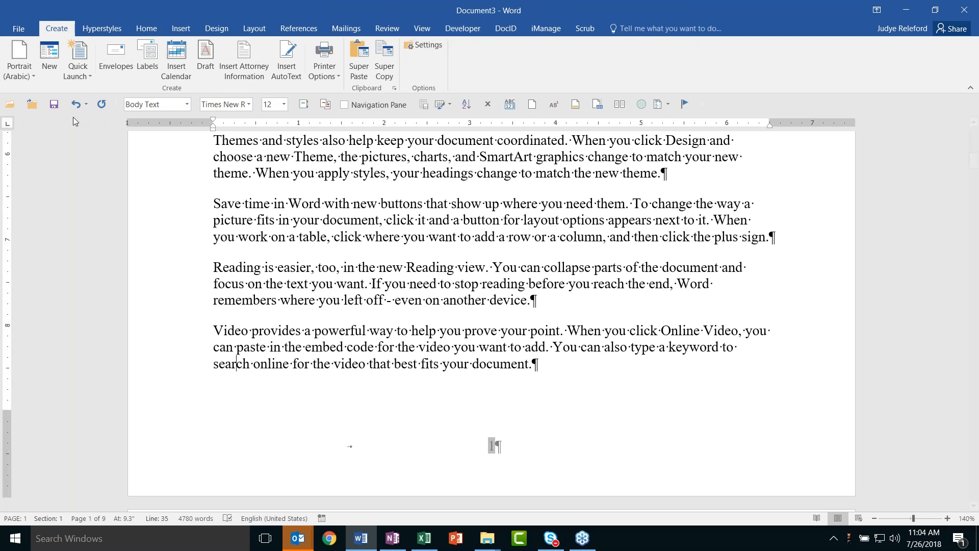
Save the document as a Word Document in the Letters folder of the BigLaw vs. LittleLaw matter
click(53, 105)
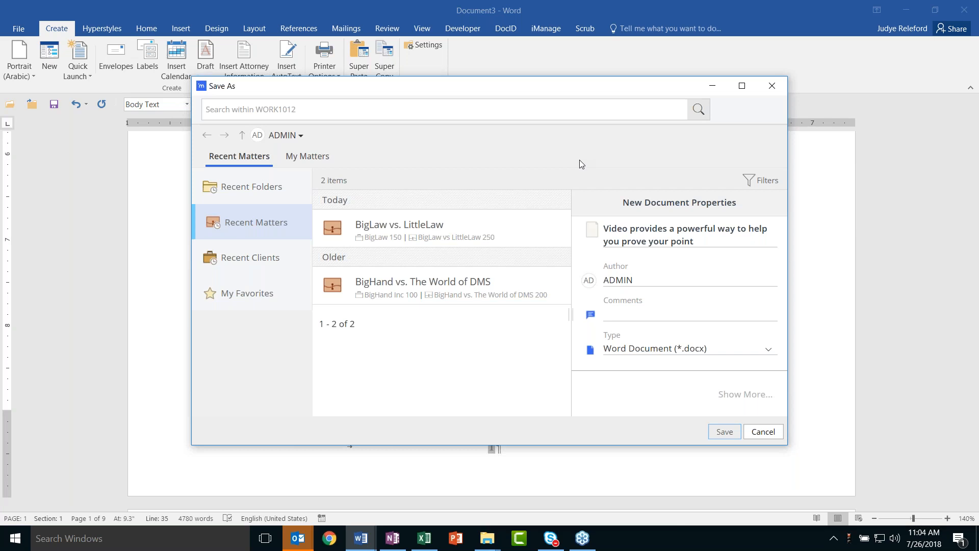
click(433, 230)
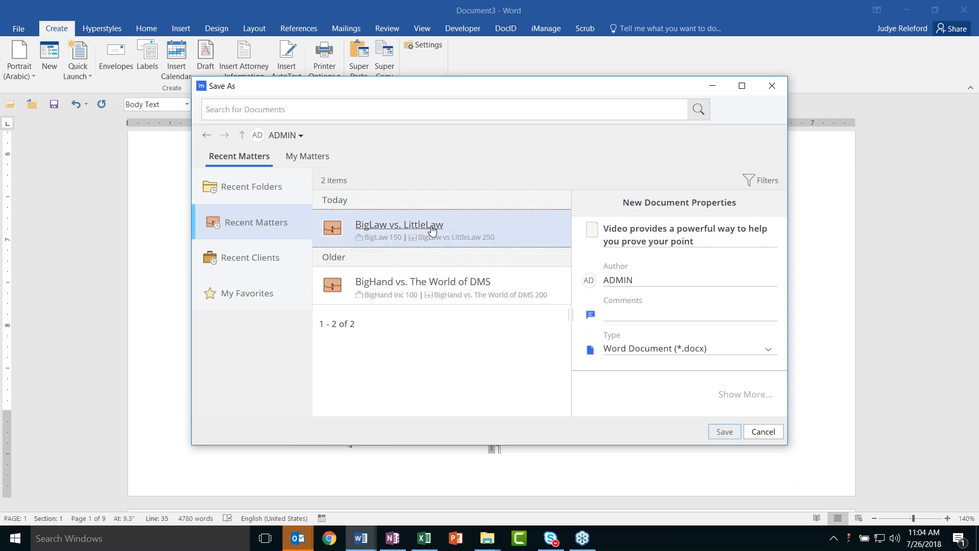
double_click(432, 228)
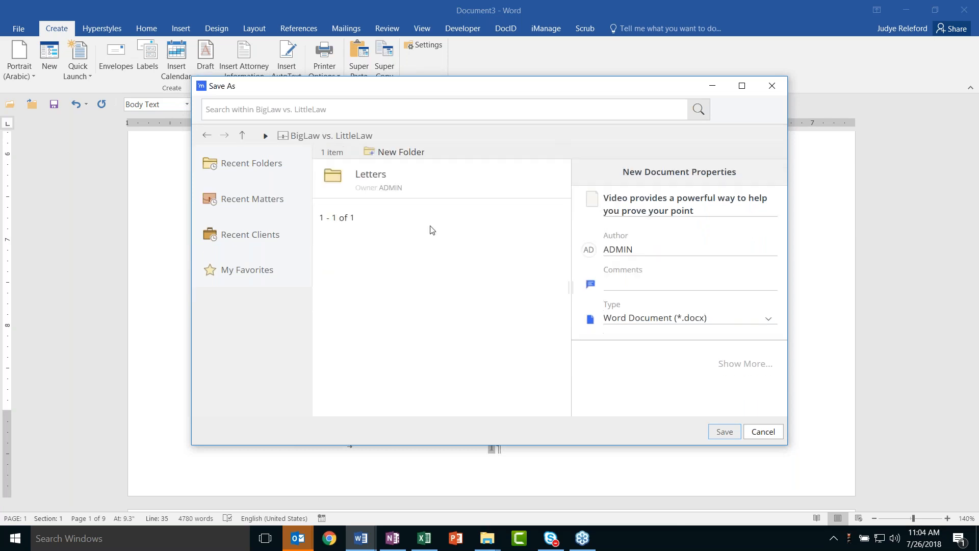
click(381, 183)
double_click(382, 184)
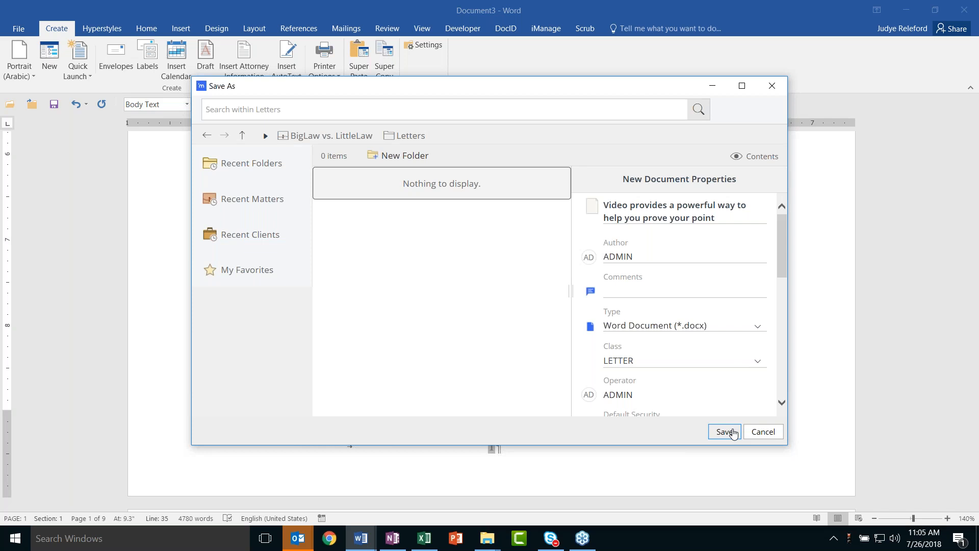
click(733, 433)
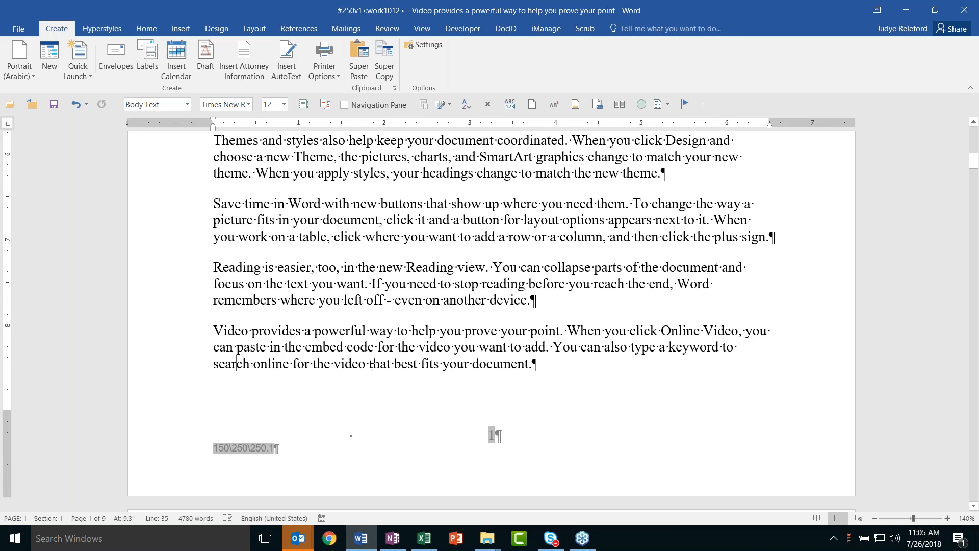
Check the document ID stamp in the footers of pages 2 and 3 and show the DocID commands
scroll(373, 367, down, 4)
scroll(373, 367, down, 5)
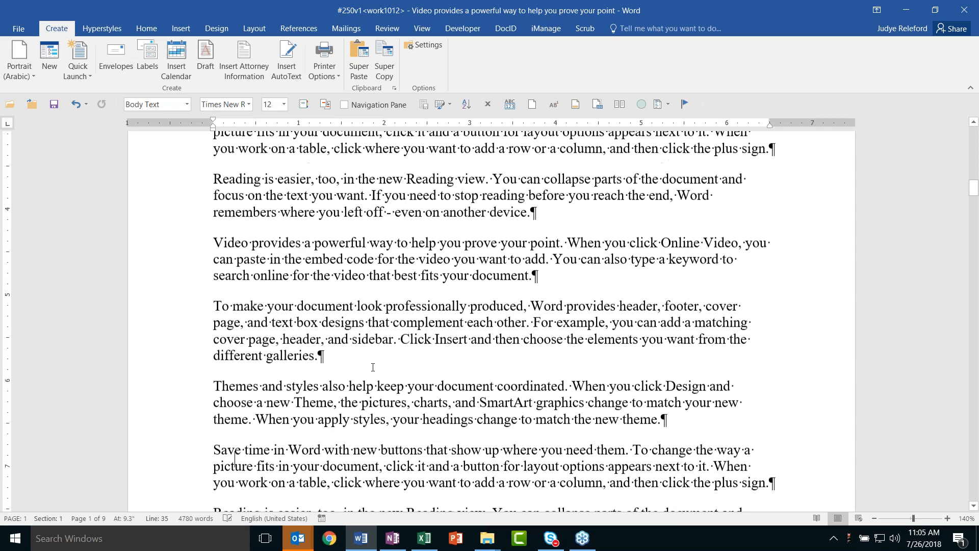
key(Page_Down)
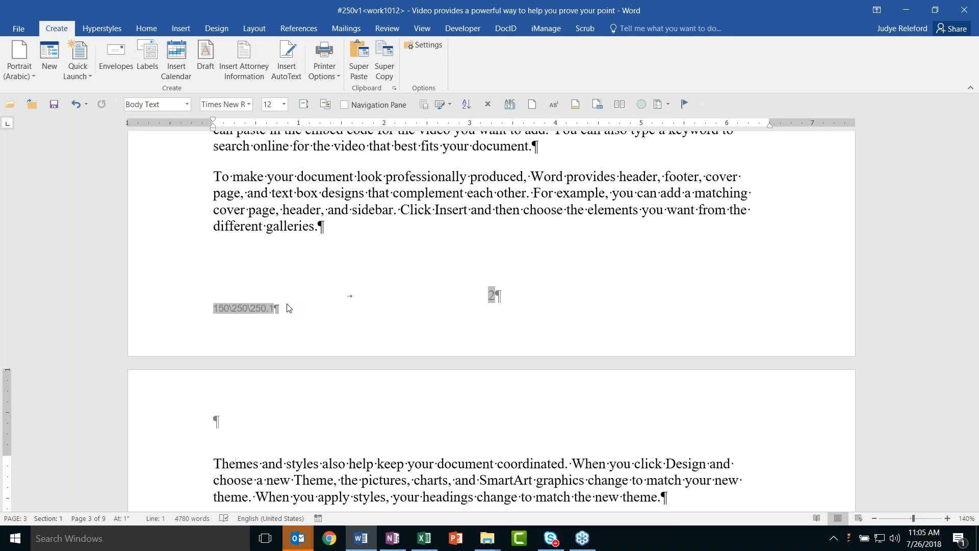
click(504, 29)
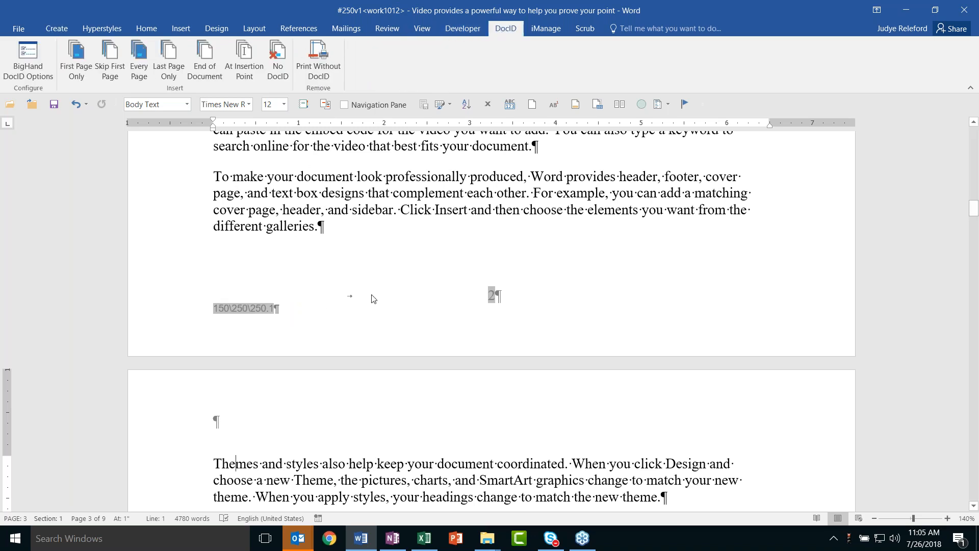
scroll(374, 299, down, 3)
scroll(235, 489, down, 4)
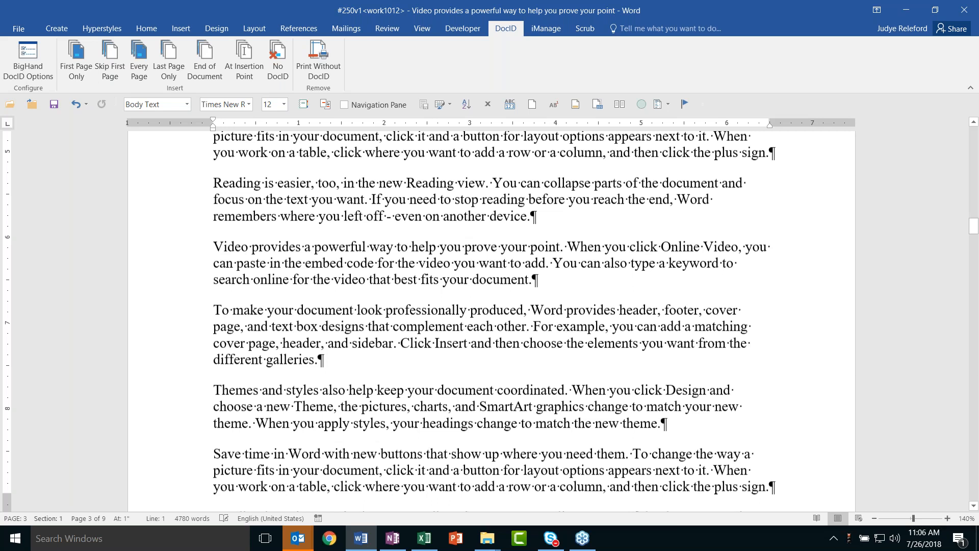
key(Page_Down)
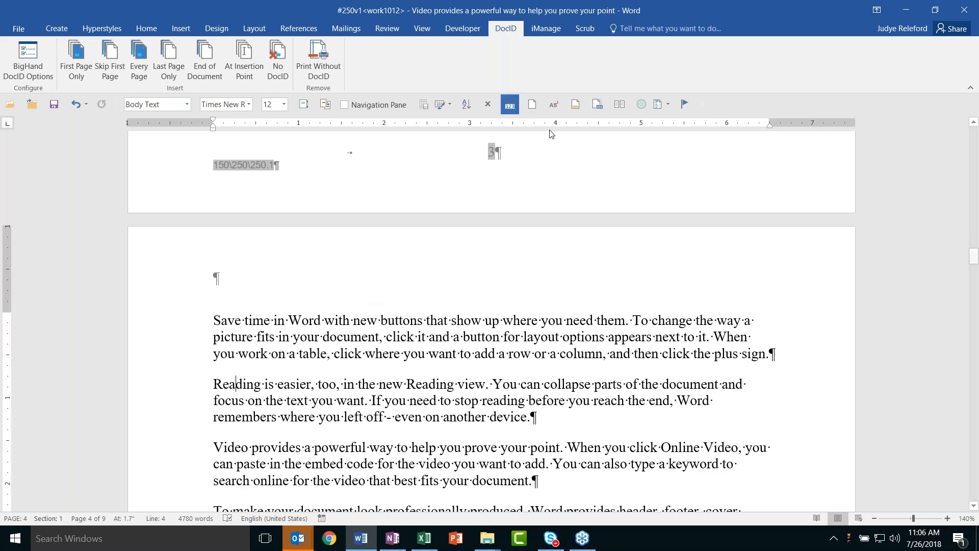
Show the pages side by side at 60% zoom and compare the document ID stamps in the first pages' footers
click(874, 518)
click(874, 518)
click(874, 517)
click(873, 518)
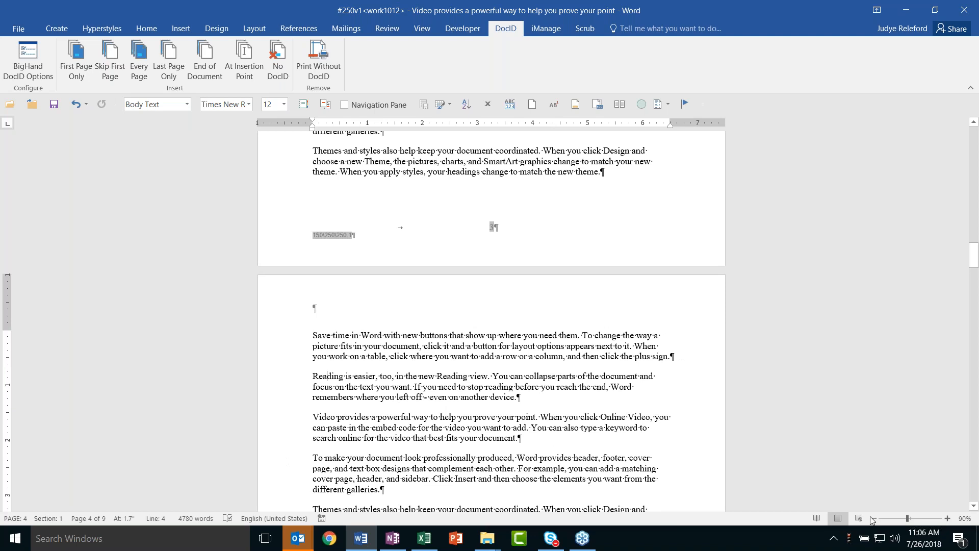
click(872, 518)
click(872, 518)
click(872, 518)
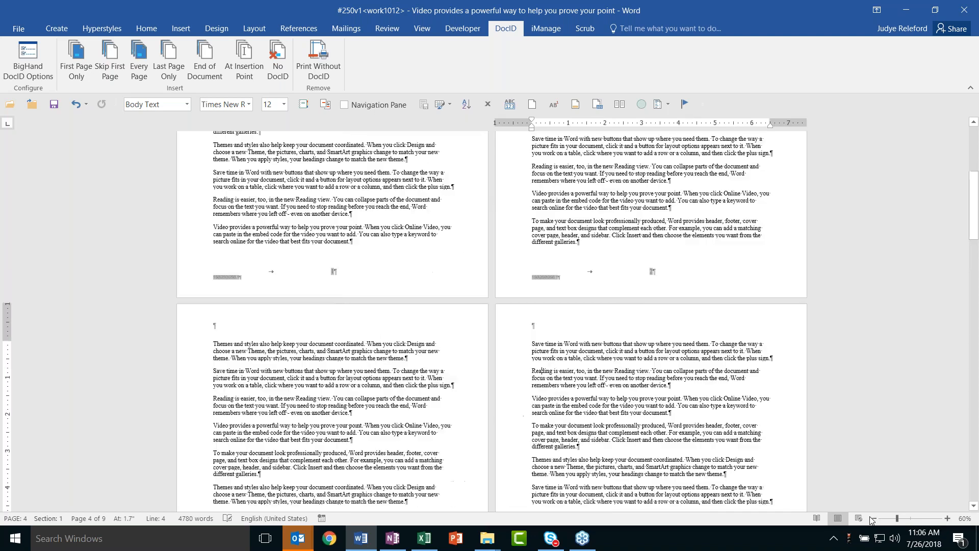
key(Page_Up)
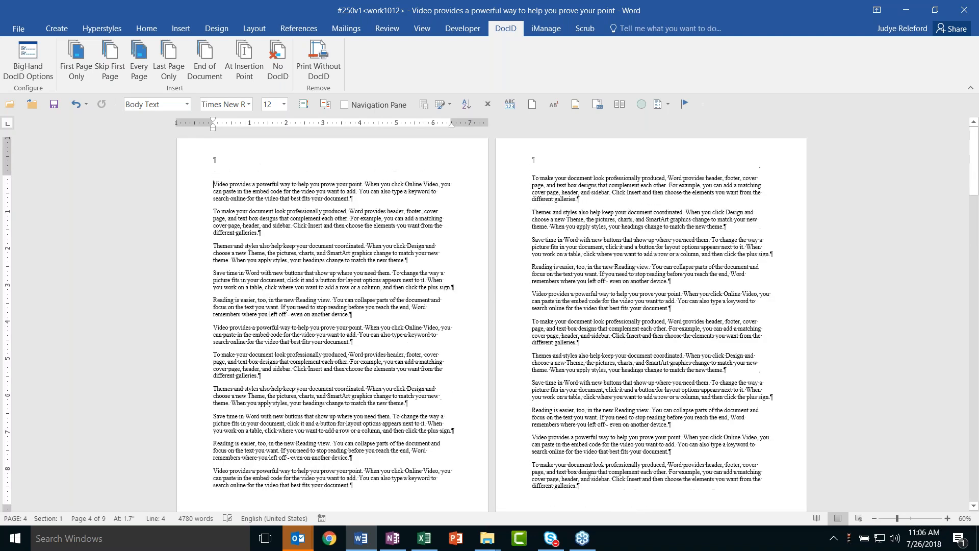
key(Page_Down)
key(Page_Down)
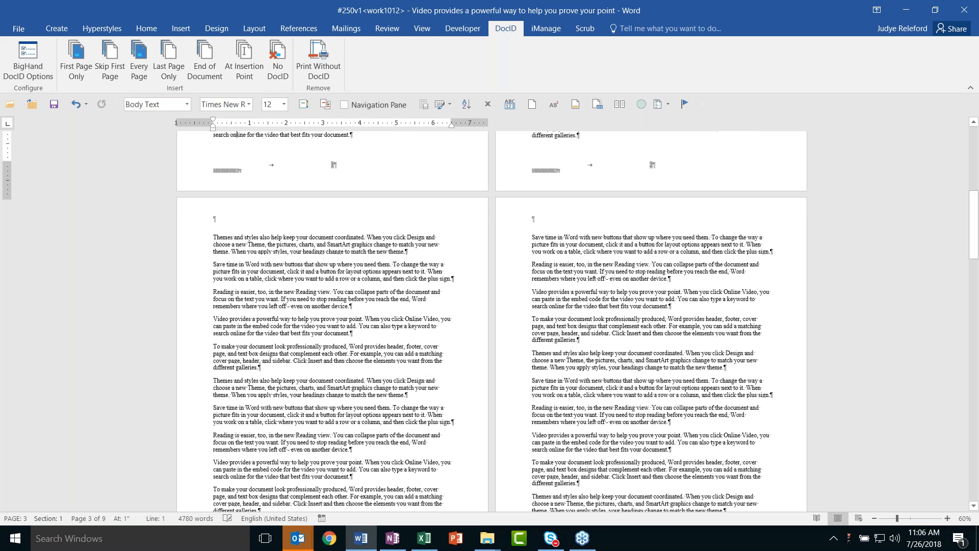
key(Page_Up)
scroll(236, 249, down, 1)
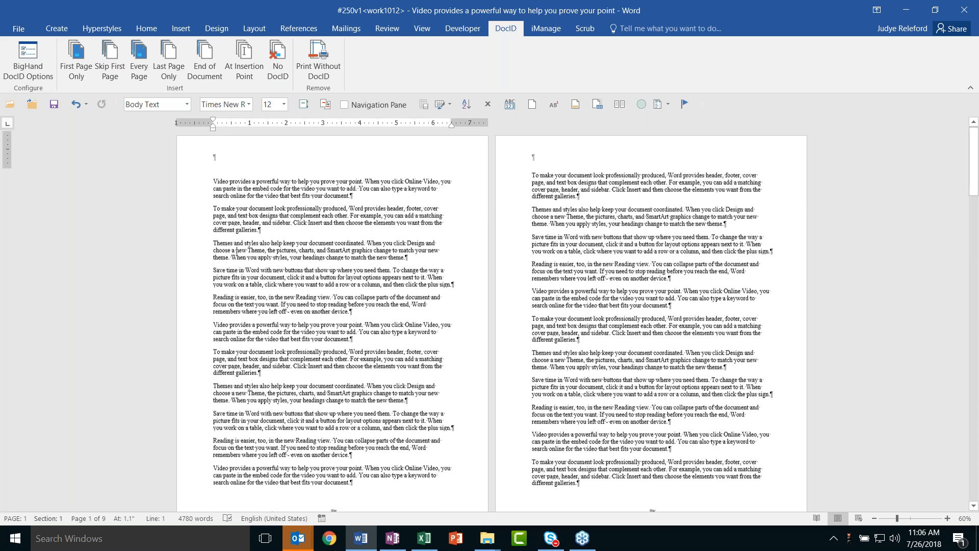
key(Page_Down)
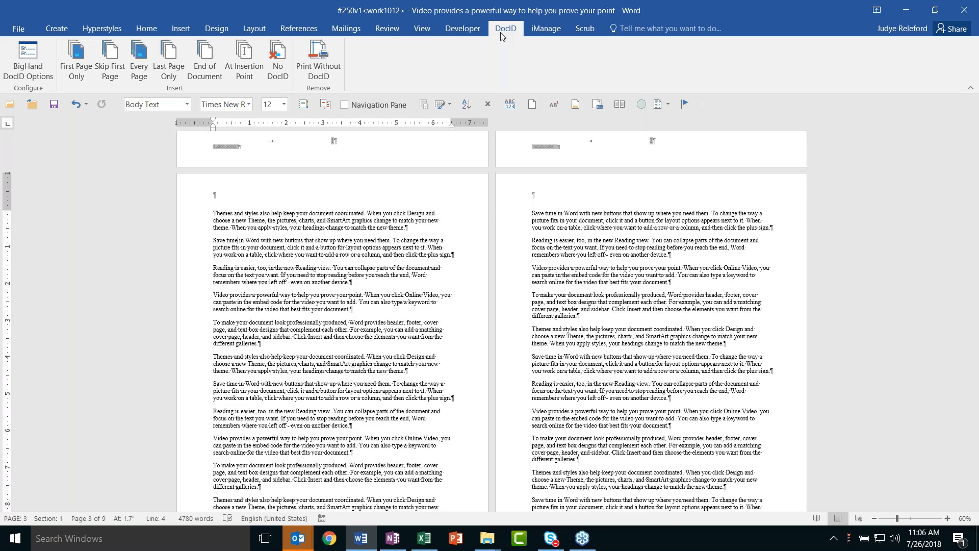
Limit the document ID stamp to the first page only and check the footer at the document's end
click(85, 59)
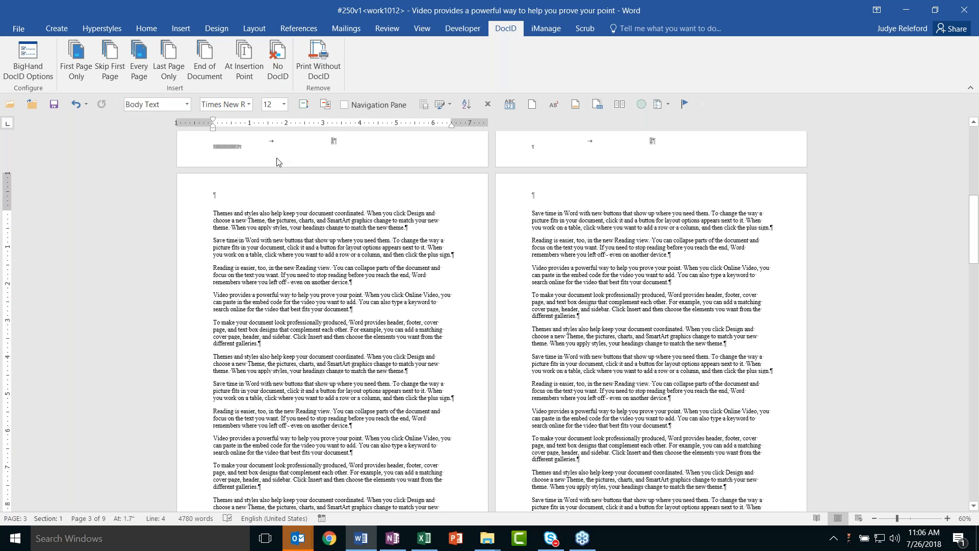
scroll(276, 162, down, 3)
key(ctrl+End)
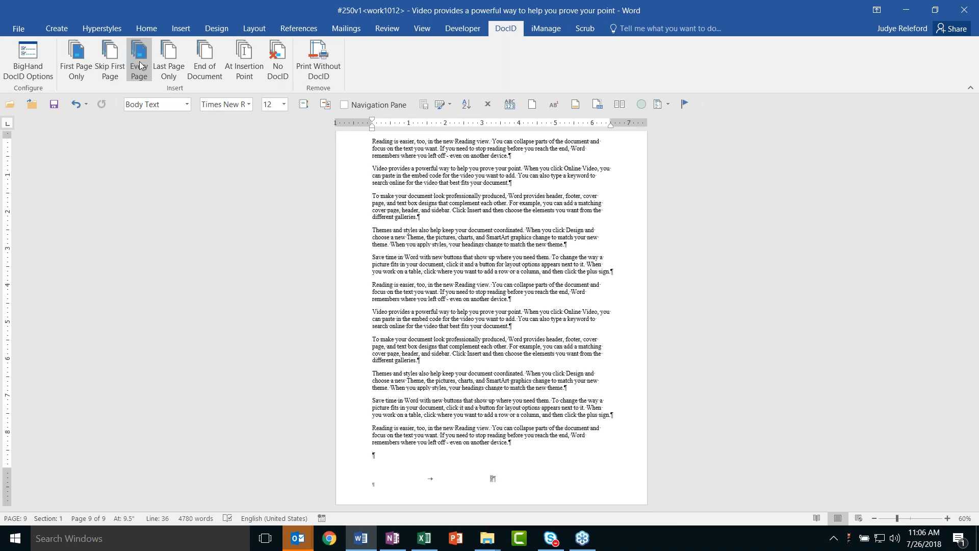
Stamp the document ID on the last page only, followed by a stamp at the end of the document's body text
click(169, 63)
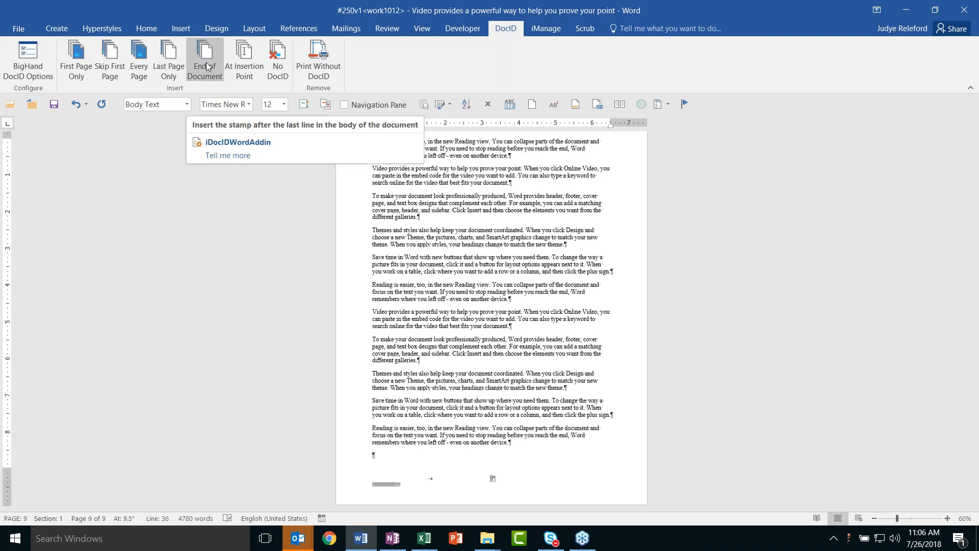
click(206, 66)
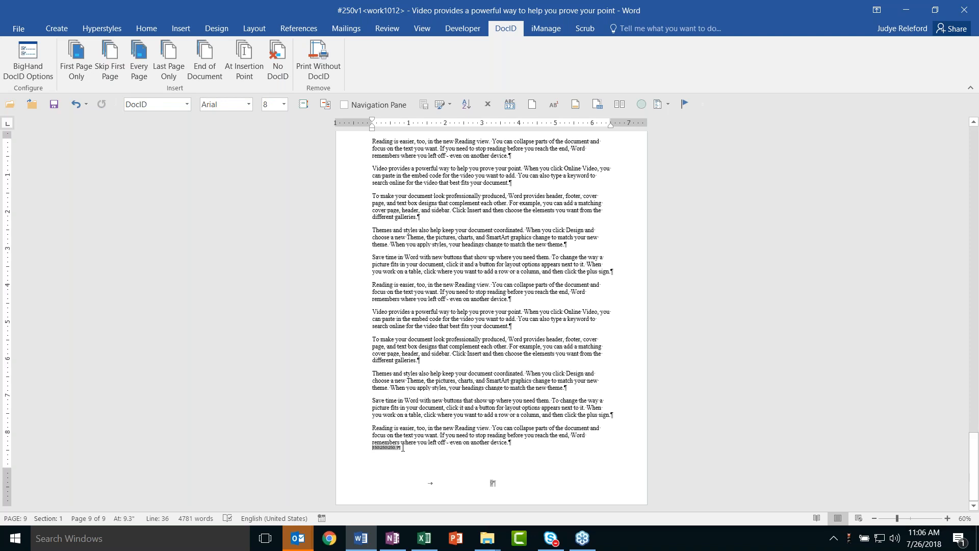
Stamp the document ID in every page's footer, followed by a stamp at the insertion point instead
click(139, 58)
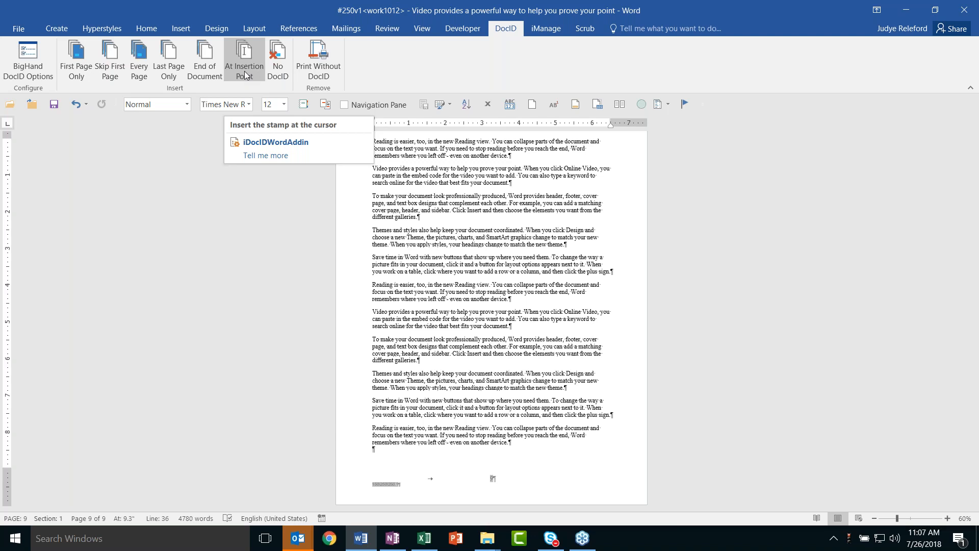
click(245, 75)
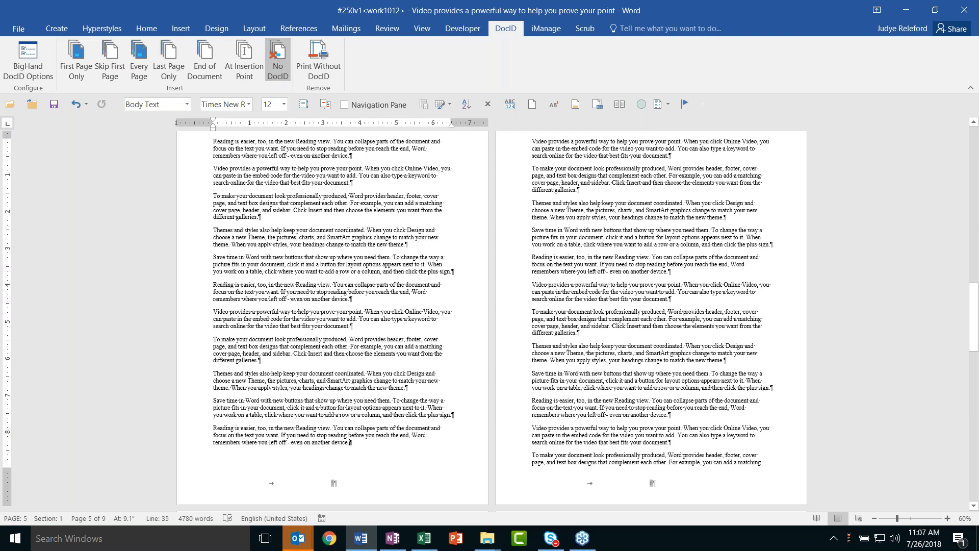
Stamp the document ID on every page and enlarge the footers at 70% zoom
click(138, 55)
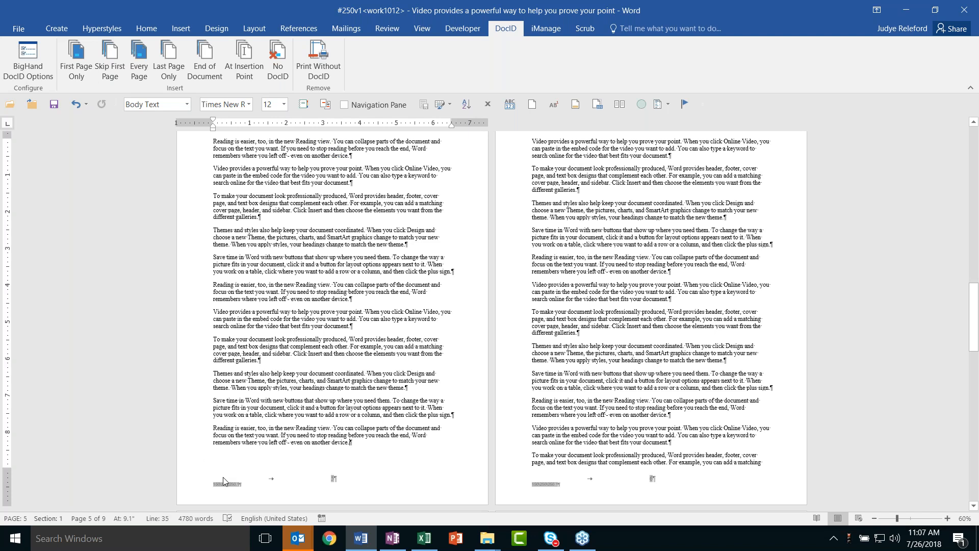
click(948, 518)
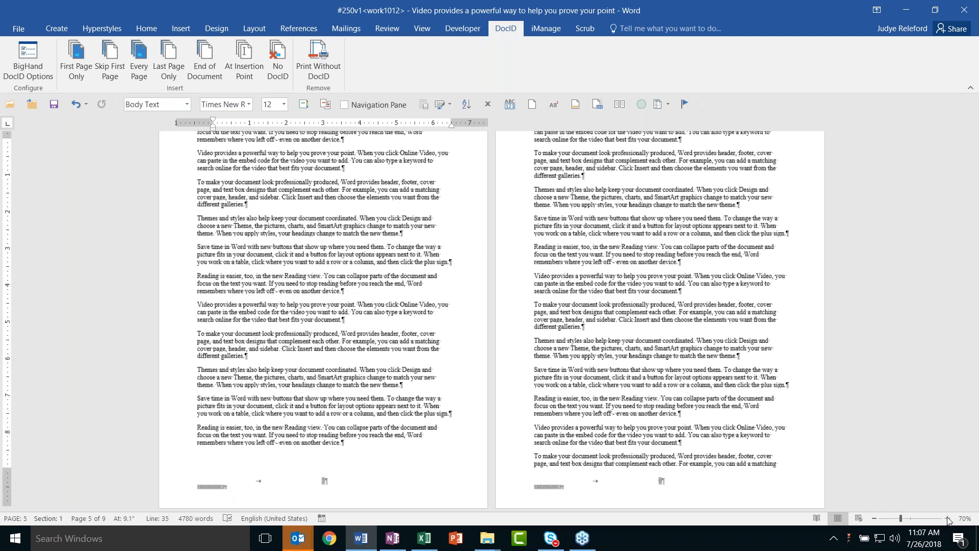
Enlarge the document to 110% zoom and examine the document ID stamp in the page 5 footer
click(948, 518)
click(947, 517)
click(948, 518)
click(947, 518)
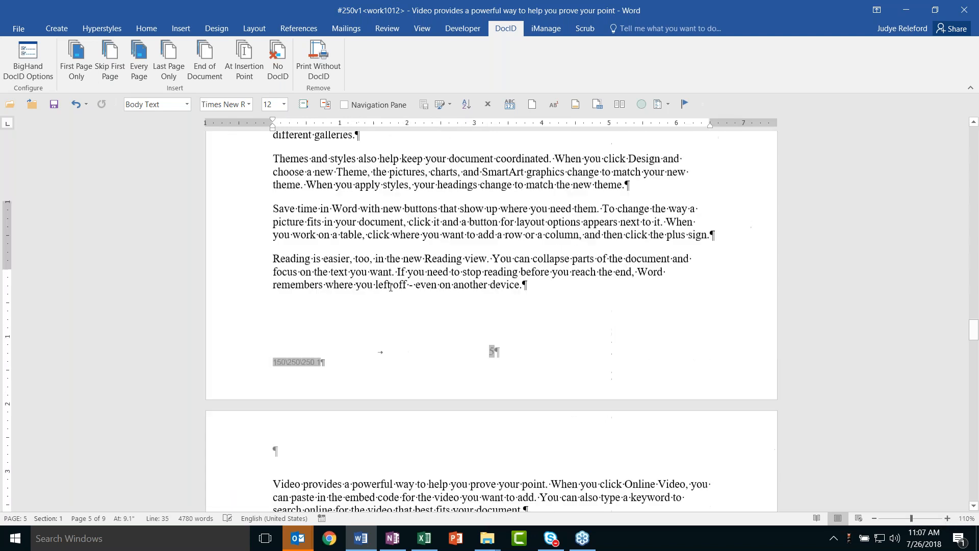
scroll(391, 287, down, 3)
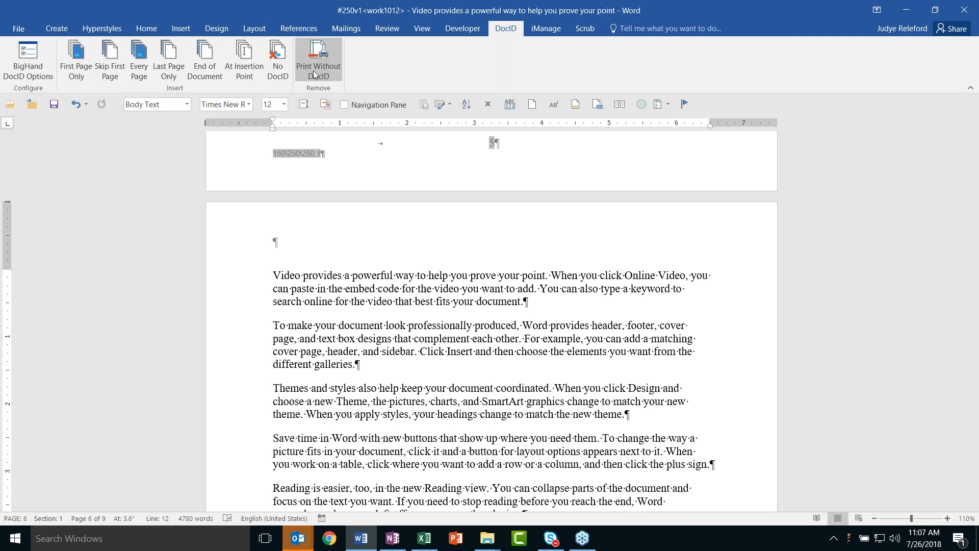
In the DocID options, exclude the client and matter numbers, set the stamp font to Arial Rounded MT Bold, and apply
click(30, 51)
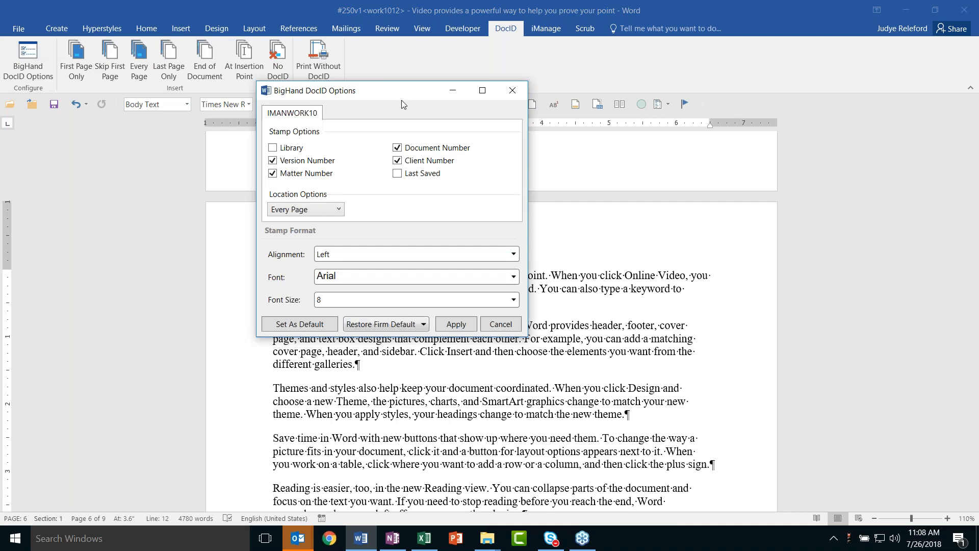
click(310, 214)
click(310, 214)
click(397, 162)
click(274, 174)
click(331, 211)
click(330, 211)
click(396, 288)
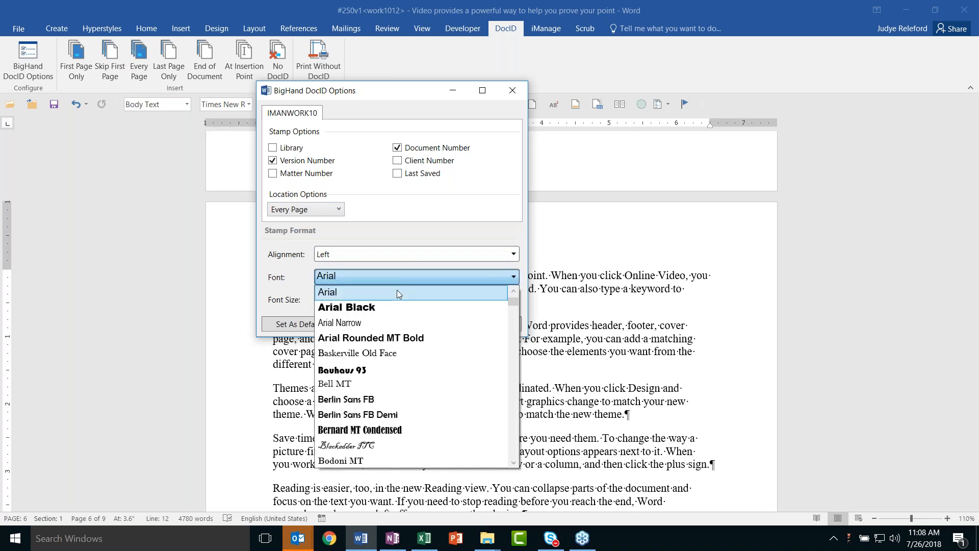
click(388, 338)
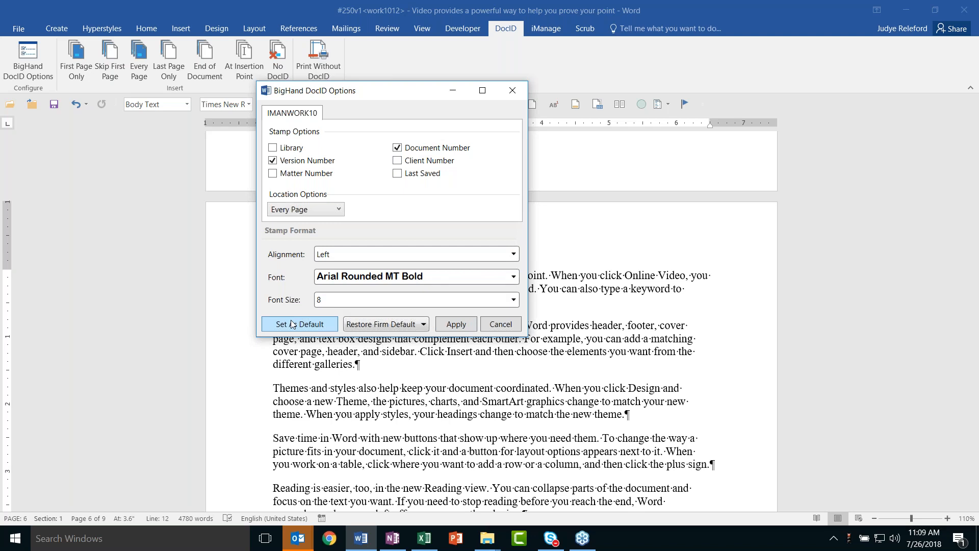
click(451, 323)
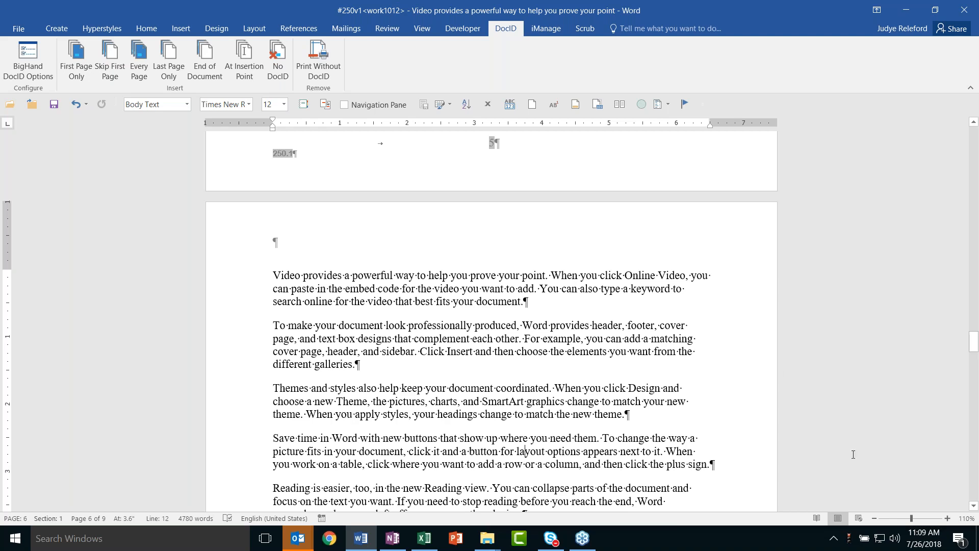
Examine the document ID stamp in the footers of page 6 and the pages after it
click(973, 505)
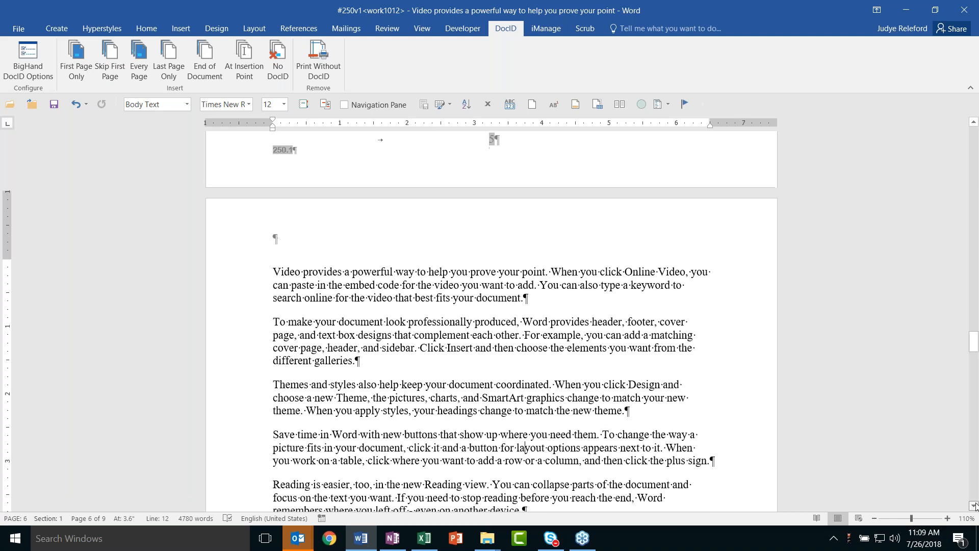
click(974, 505)
click(973, 505)
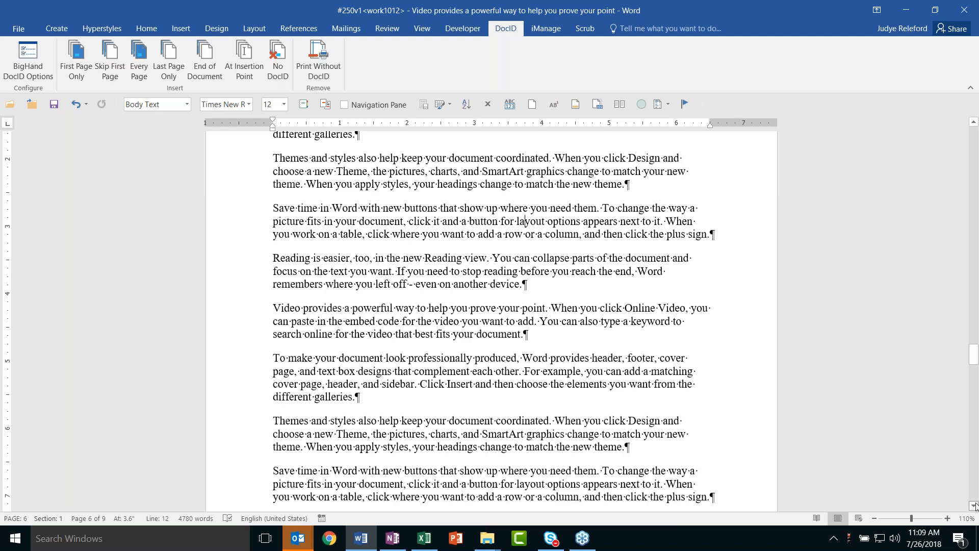
click(973, 505)
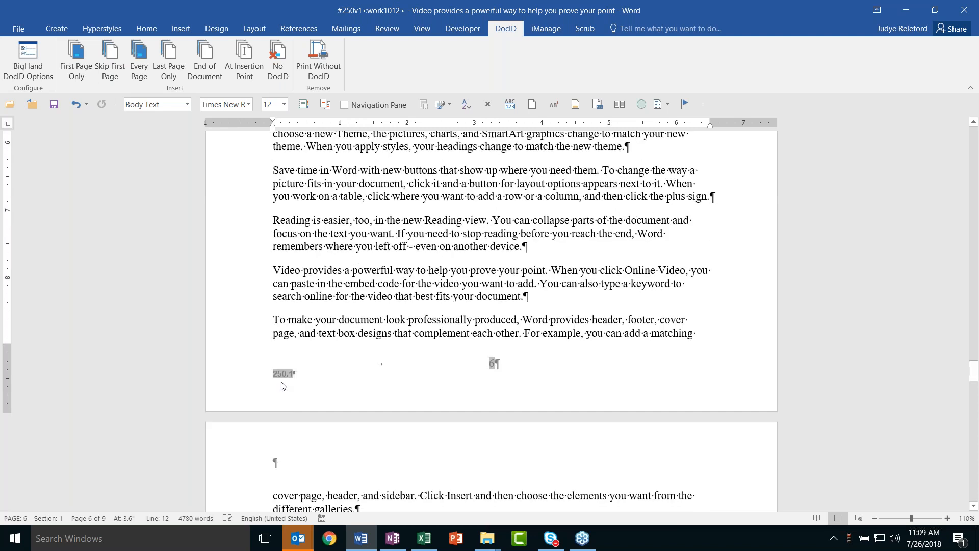
scroll(364, 345, down, 3)
scroll(363, 344, down, 7)
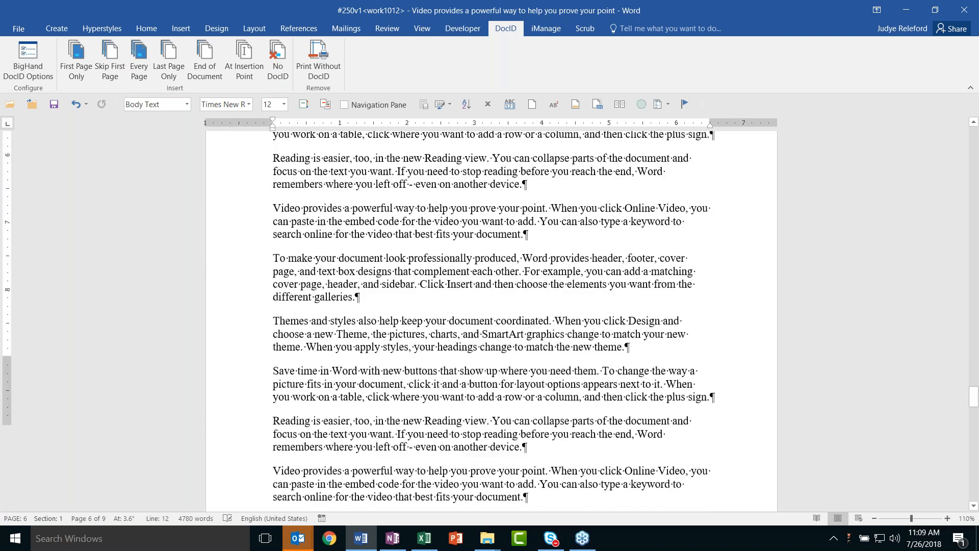
key(Page_Down)
key(Page_Up)
key(Page_Up)
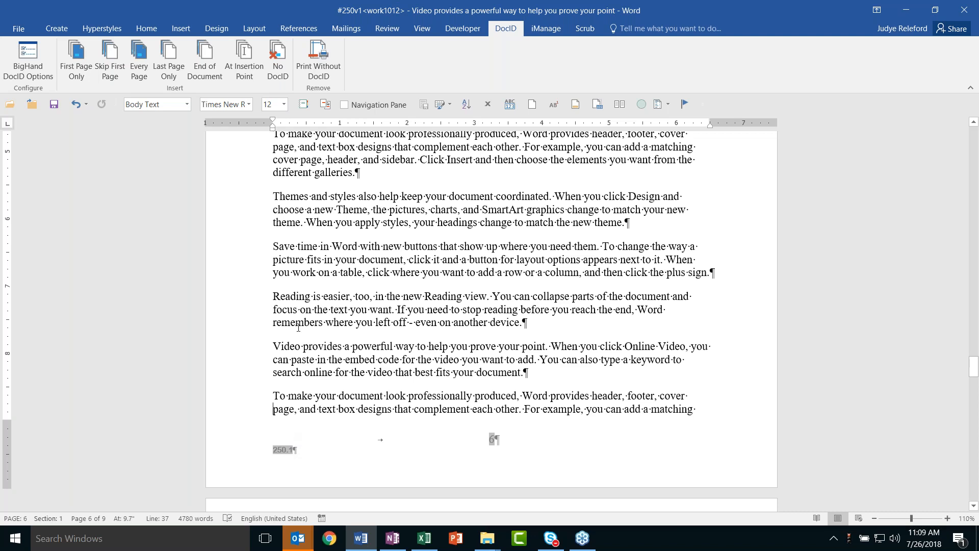
Save the document to iManage as a new version, keeping the existing profile values
click(16, 29)
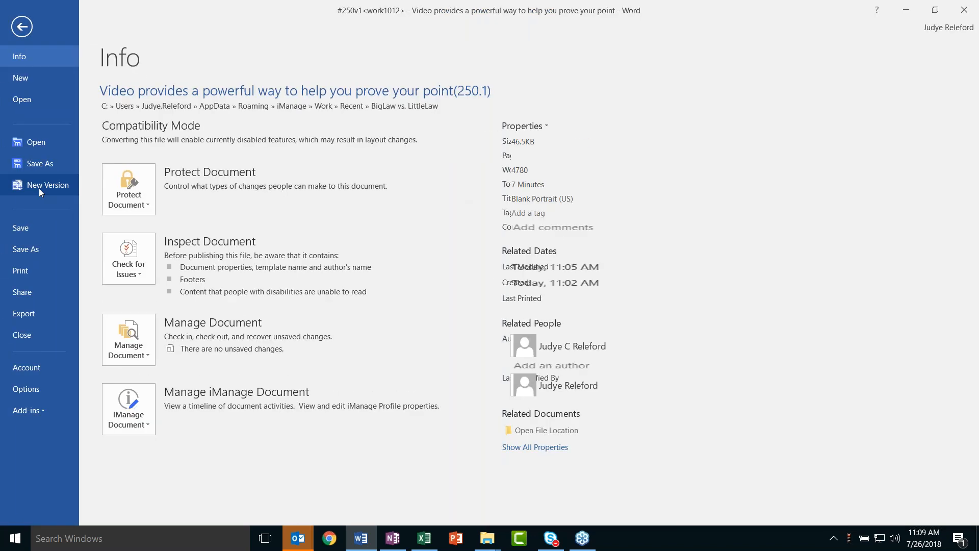
click(39, 186)
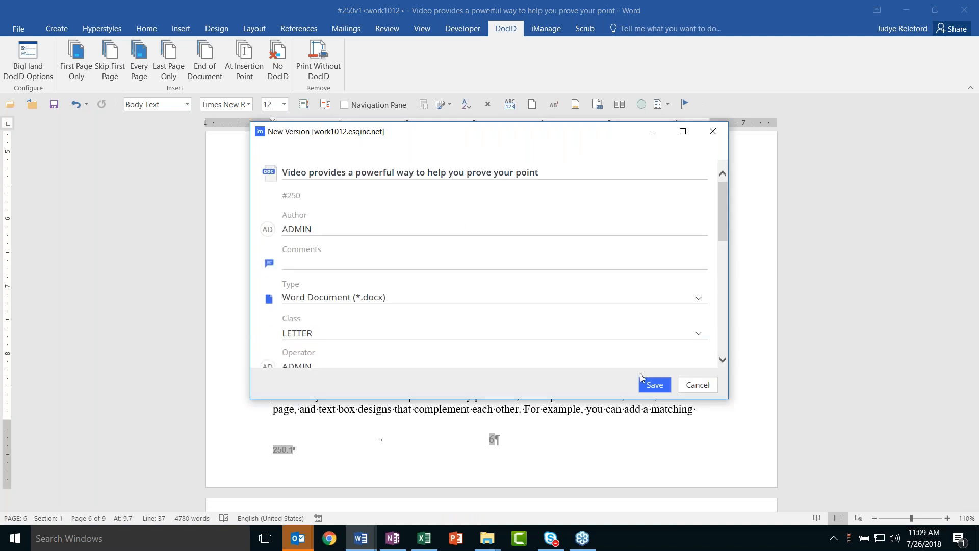
click(646, 386)
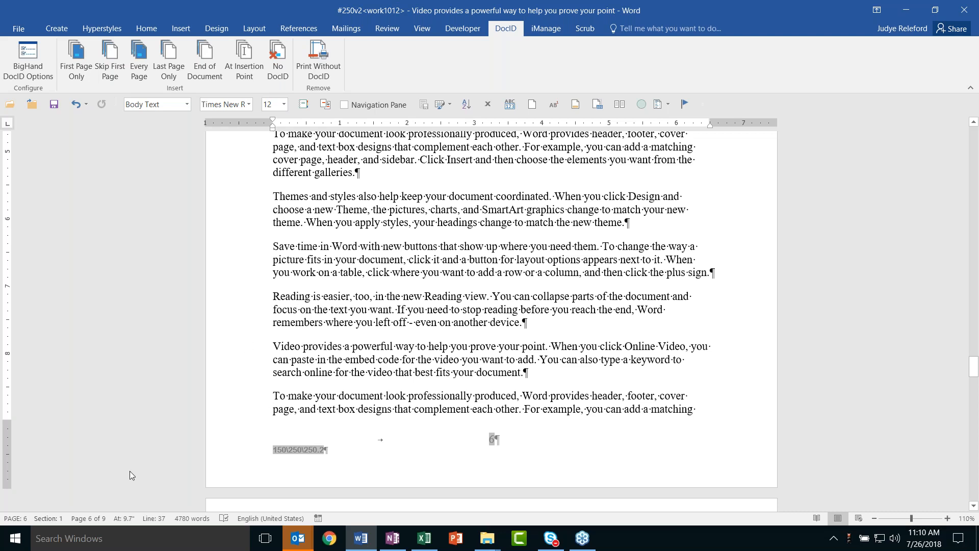
Launch the iDocID Xml Editor, maximize it, and open the iDocIDNet.xml settings file
click(127, 541)
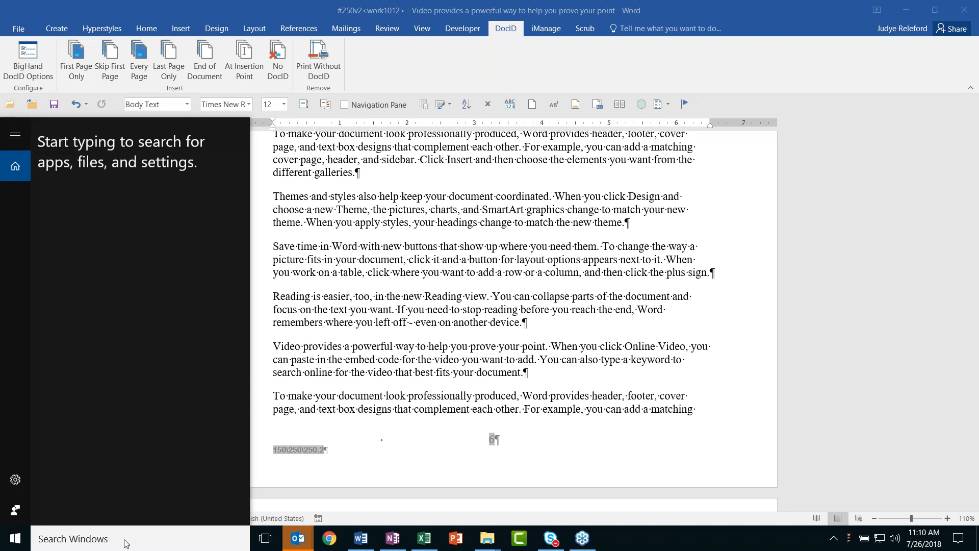
text(doci)
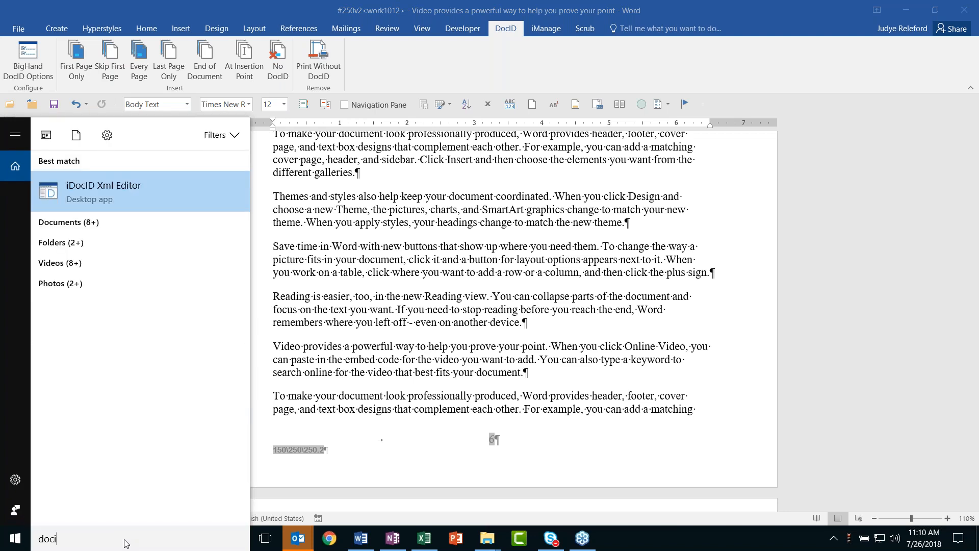
click(98, 190)
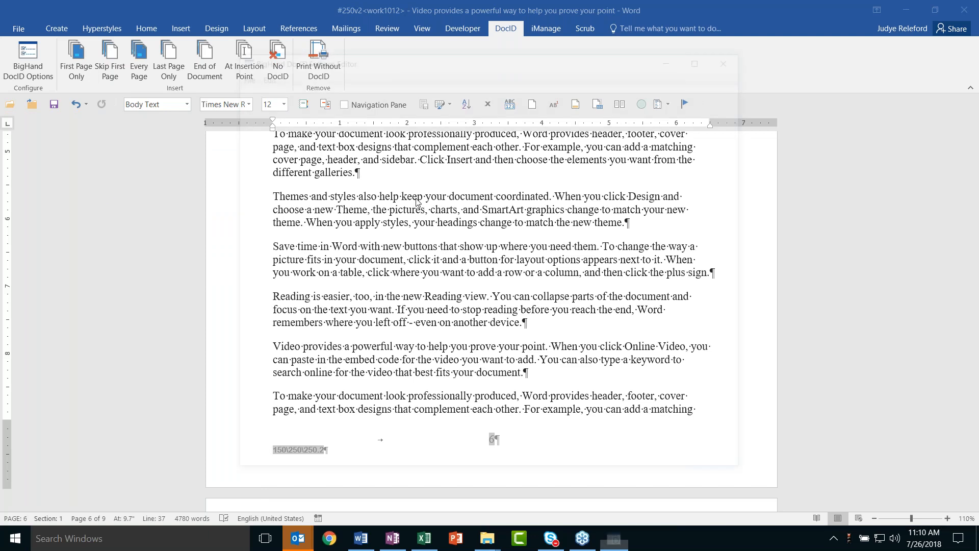
click(702, 54)
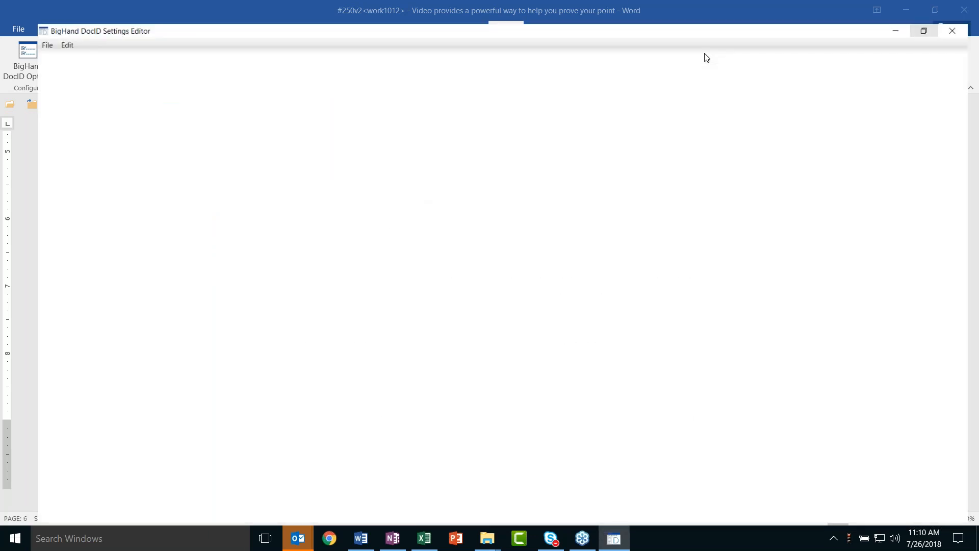
click(10, 22)
click(22, 36)
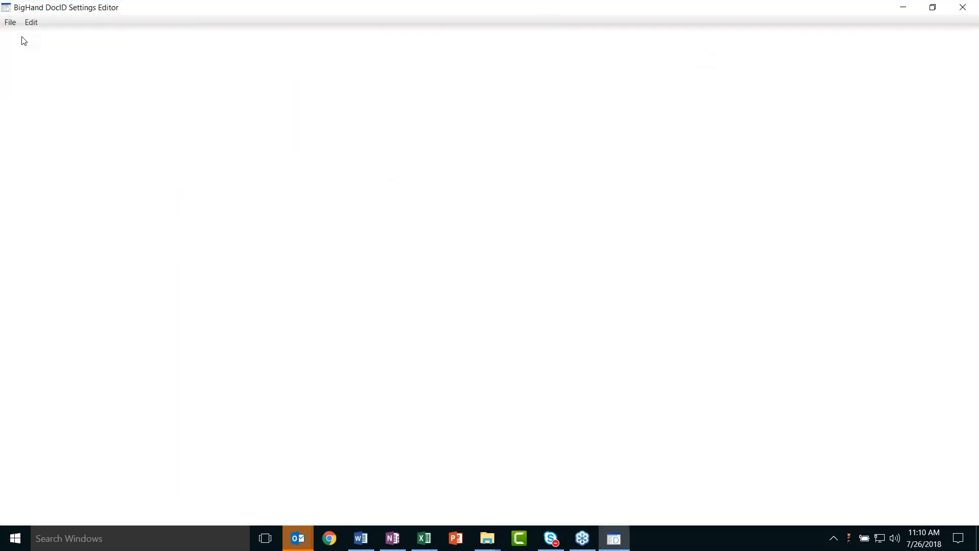
double_click(177, 120)
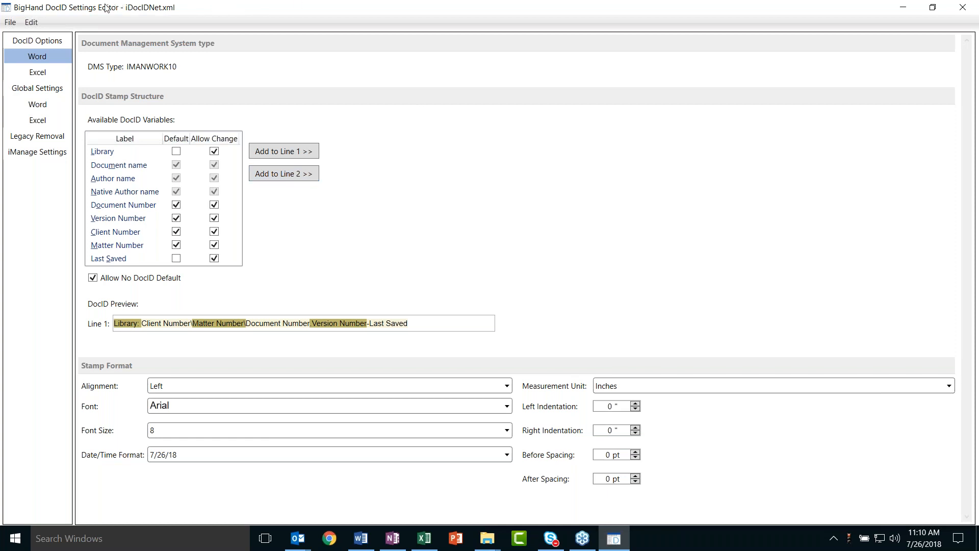
In the Word DocID options, add the Library variable to line 2 of the stamp, and delete it from that line
click(24, 39)
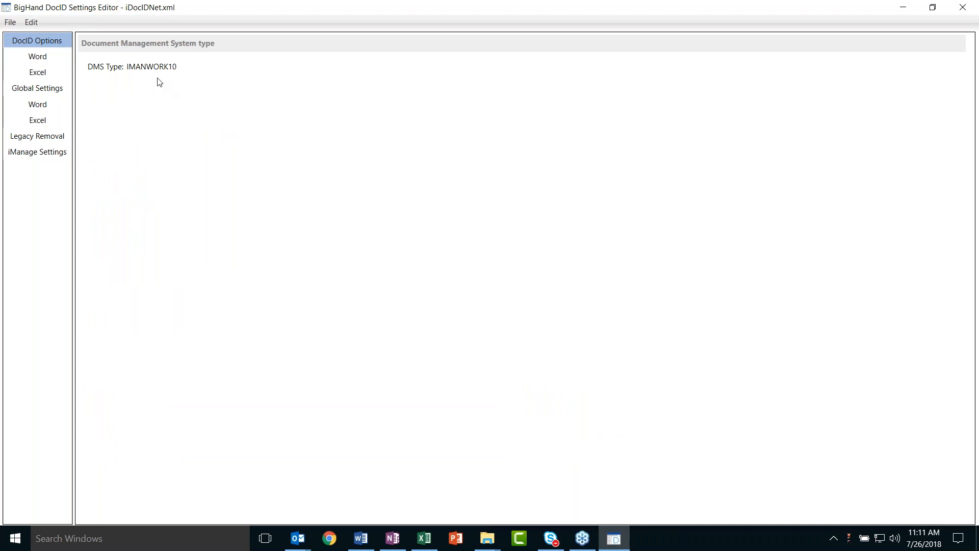
click(53, 58)
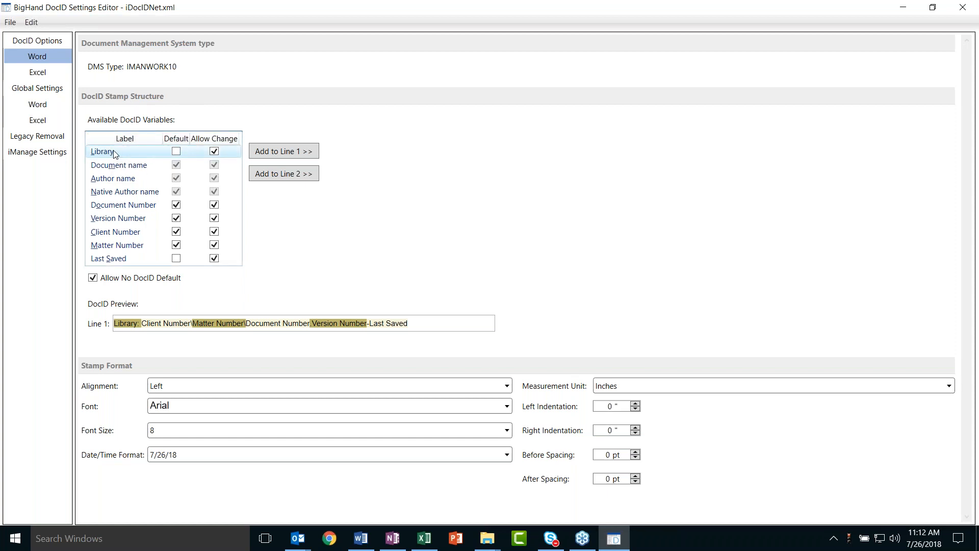
click(286, 174)
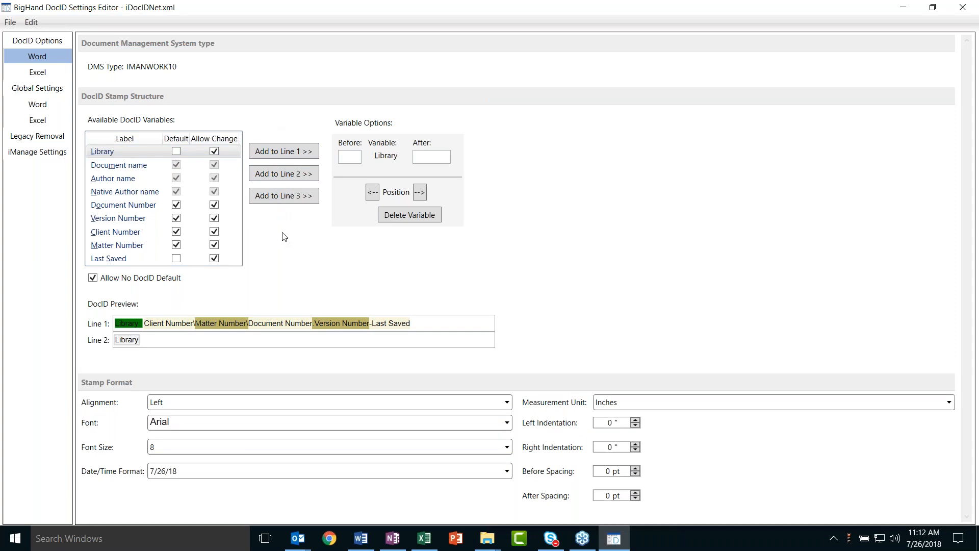
click(127, 340)
click(402, 215)
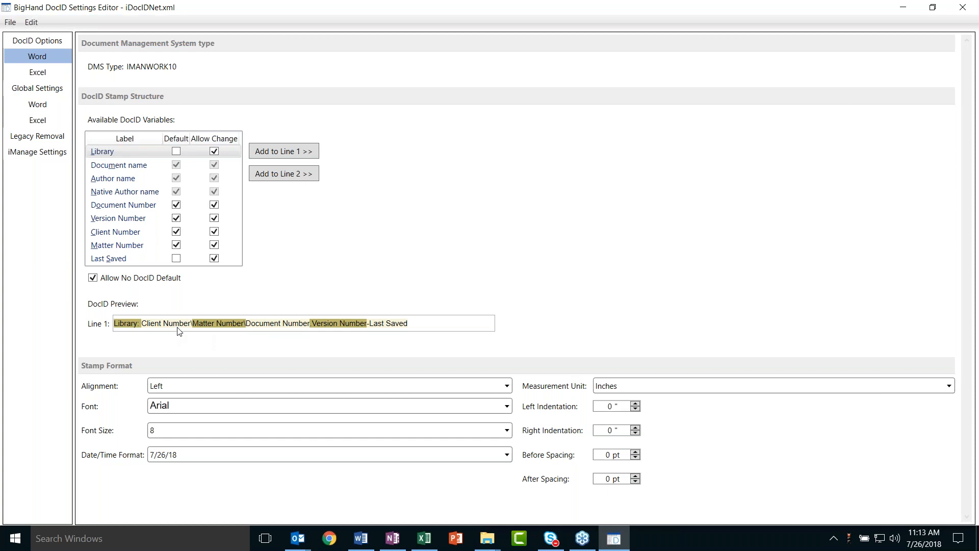
Review the before and after characters of the Last Saved, Version Number, Document Number and Matter Number variables in the Word stamp
click(393, 324)
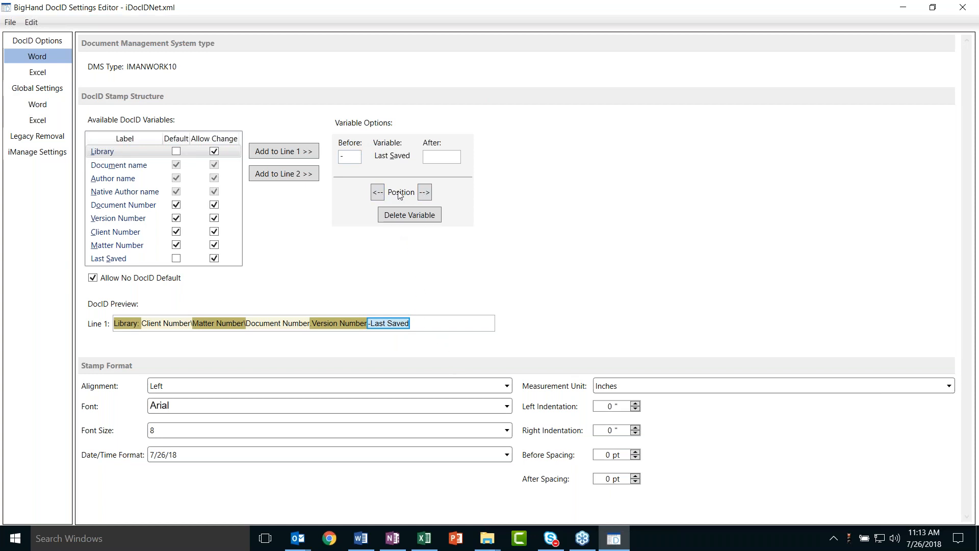
click(349, 327)
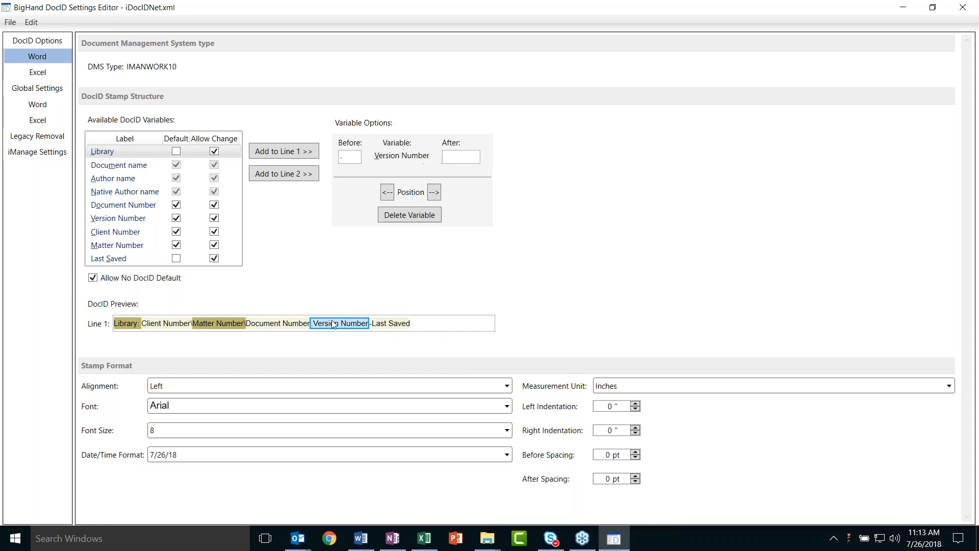
click(290, 325)
click(227, 327)
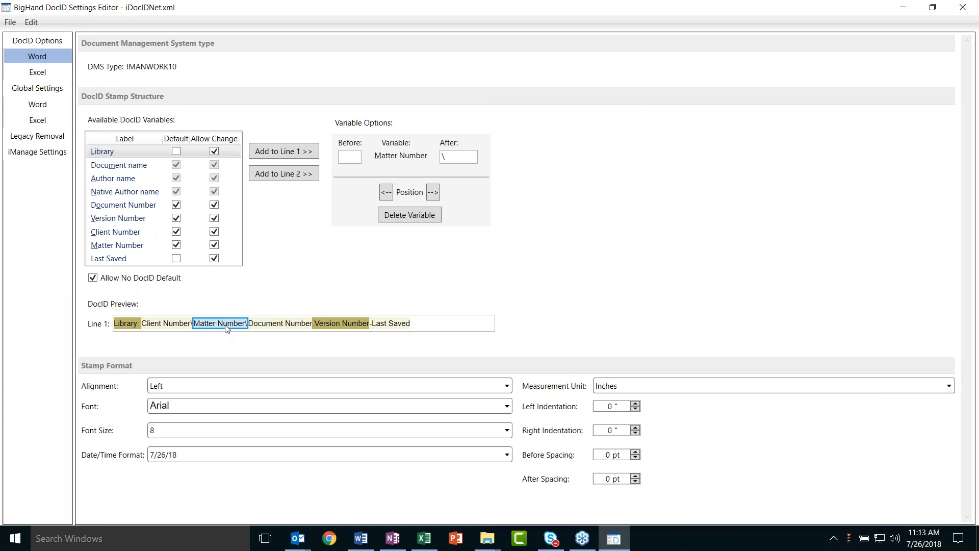
click(330, 323)
Move the Last Saved variable to the beginning of line 1 in the Word stamp
click(390, 322)
click(377, 193)
click(376, 194)
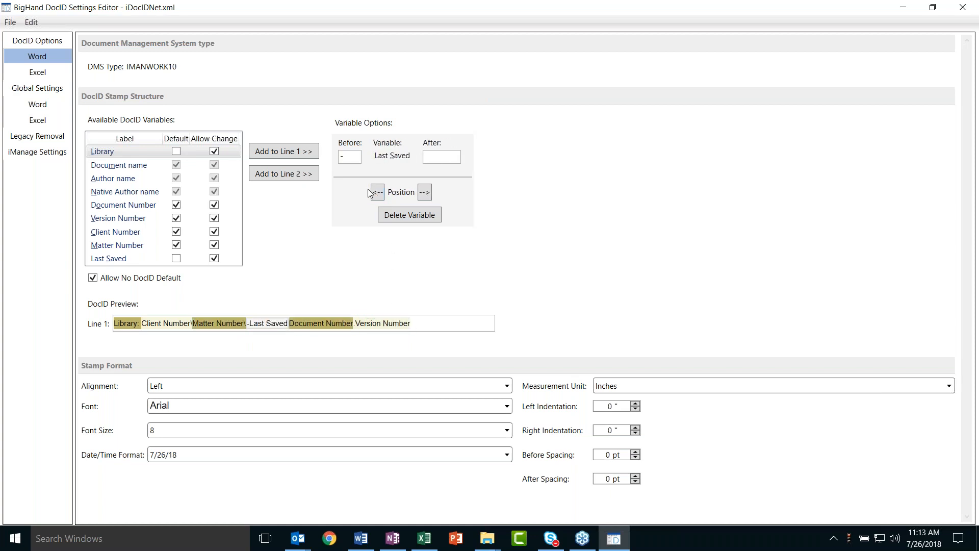
click(377, 193)
click(377, 193)
click(378, 194)
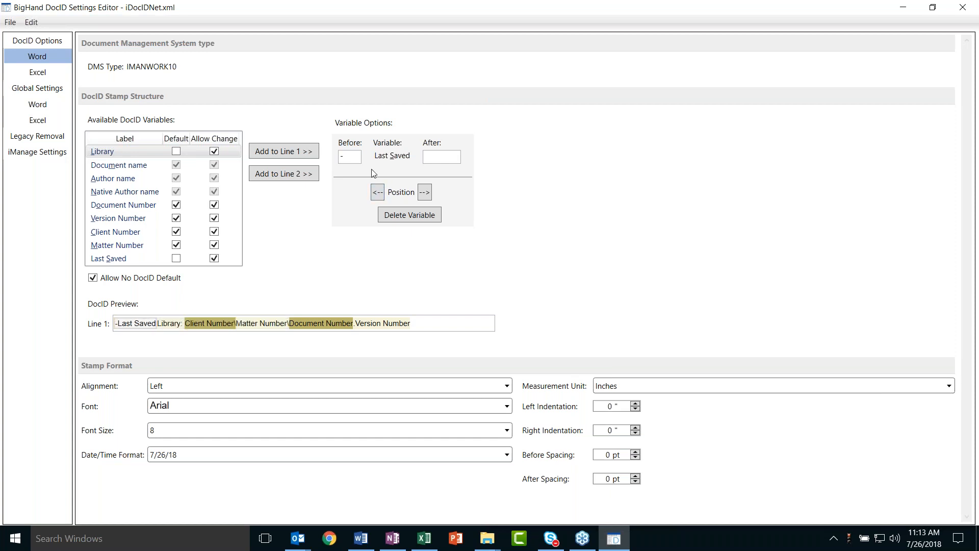
Enclose the Last Saved variable in parentheses by setting "(" before it and ")" after it
click(354, 157)
key(BackSpace)
text(()
click(452, 157)
text())
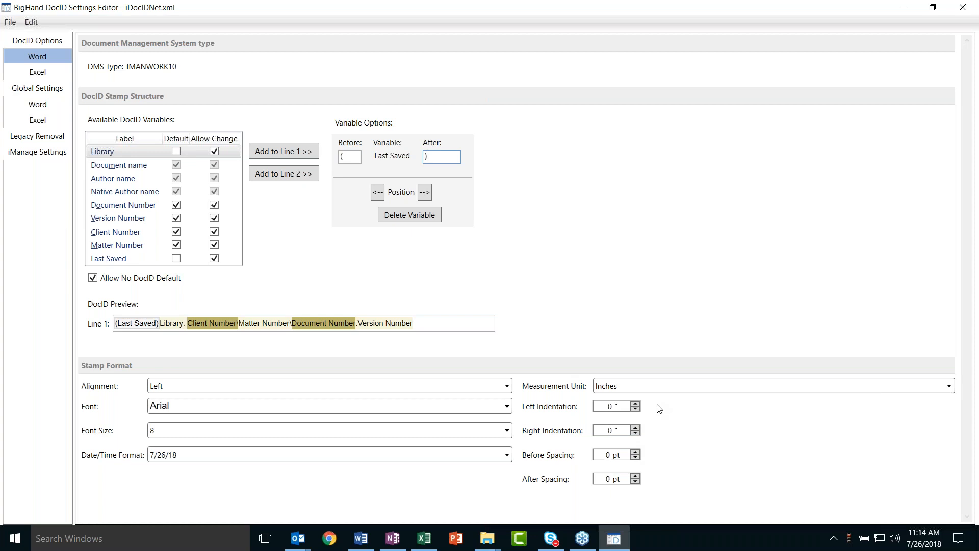
Set the Word stamp's left indentation to 0.2 inches
click(635, 403)
click(635, 403)
click(635, 403)
click(635, 403)
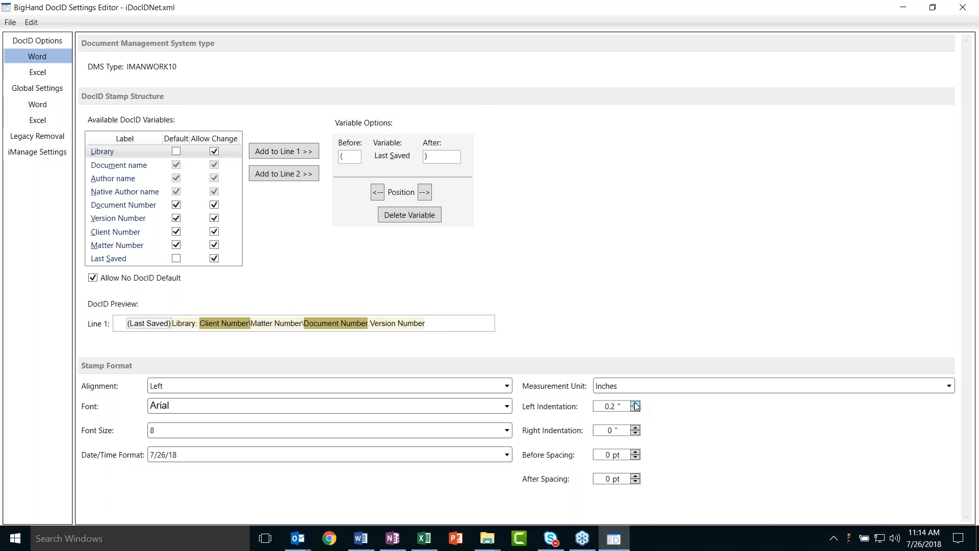
Lower the Word stamp's left indentation below zero, and raise it back by two increments
click(636, 409)
click(636, 409)
click(635, 408)
click(636, 408)
click(636, 409)
click(636, 409)
click(635, 409)
click(635, 409)
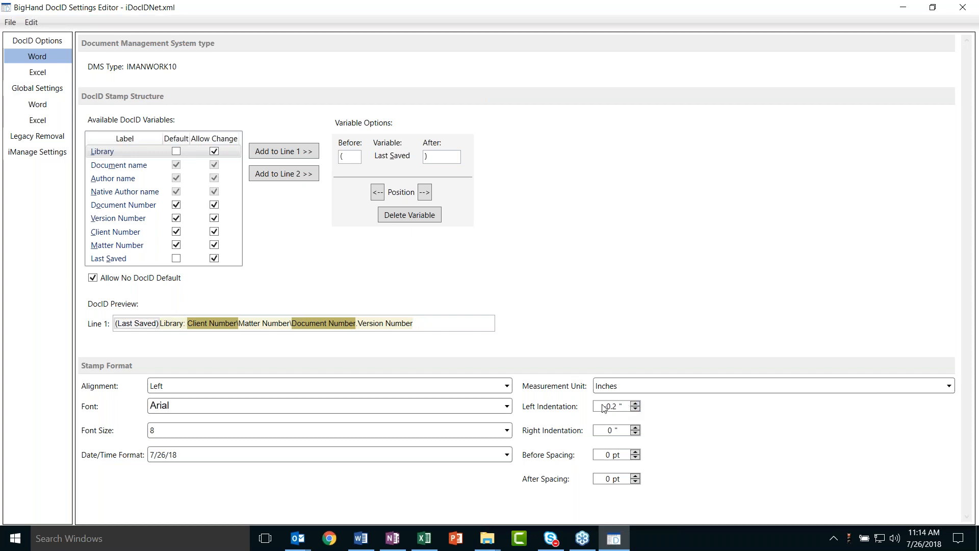
click(636, 403)
click(636, 404)
Review the Excel DocID options, the general global settings and the Word global settings
click(38, 75)
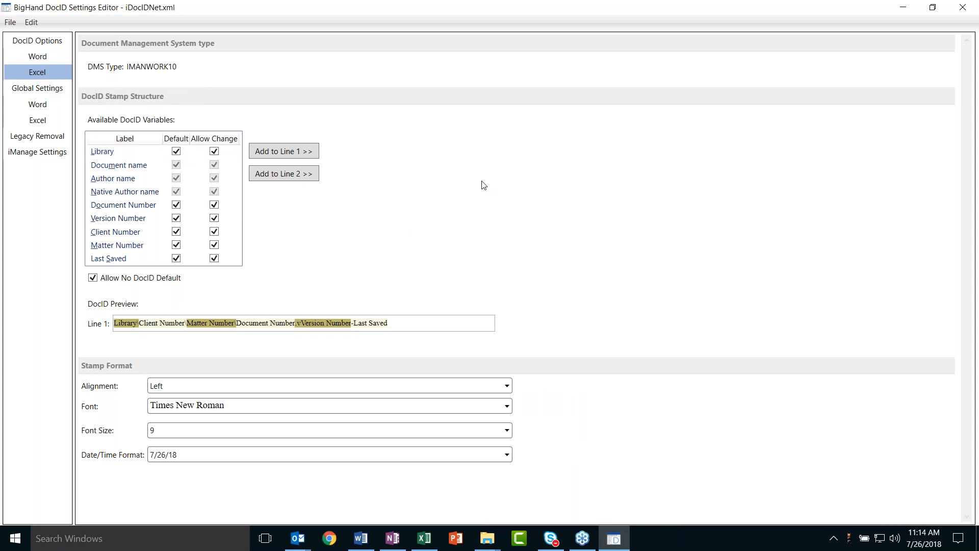
click(34, 89)
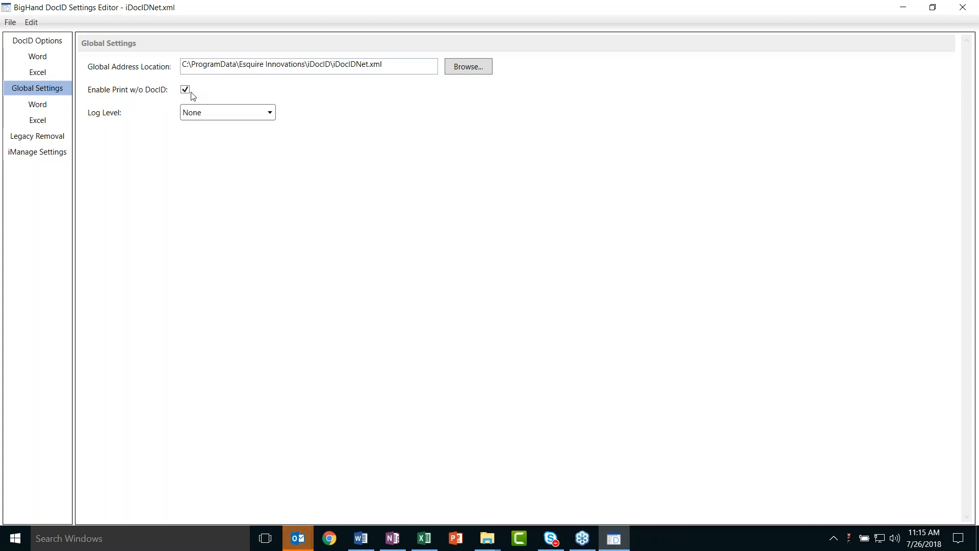
click(37, 105)
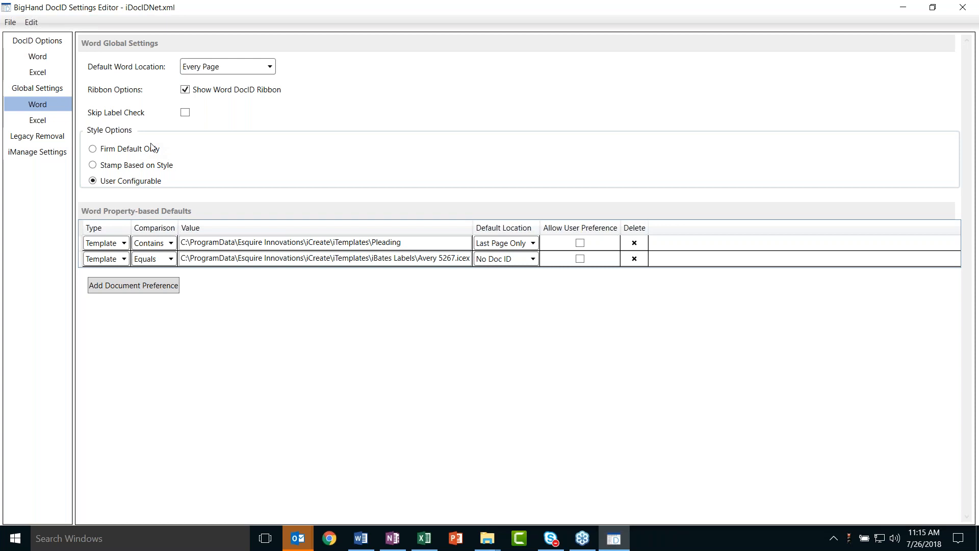
Switch the Word style option to Firm Default Only, to Stamp Based on Style, and back to User Configurable
click(93, 149)
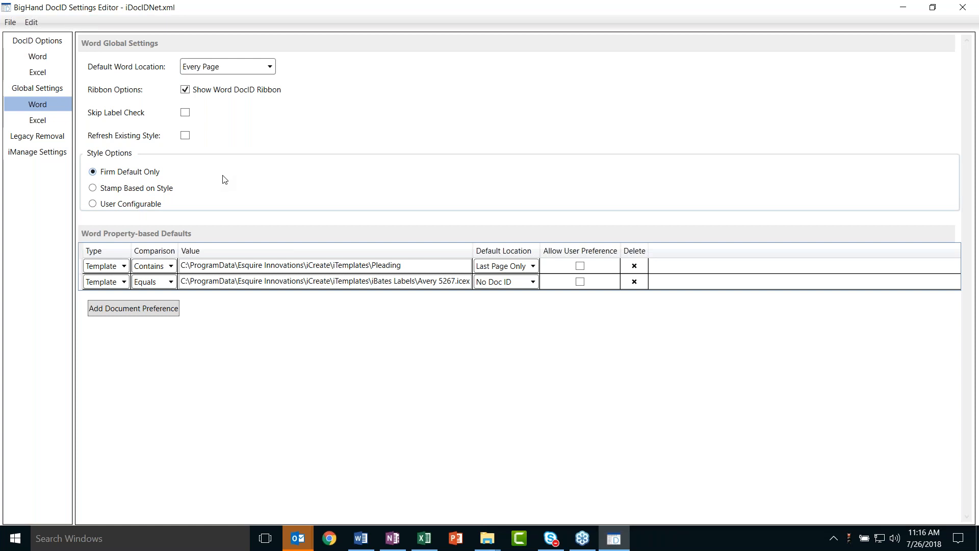
click(93, 188)
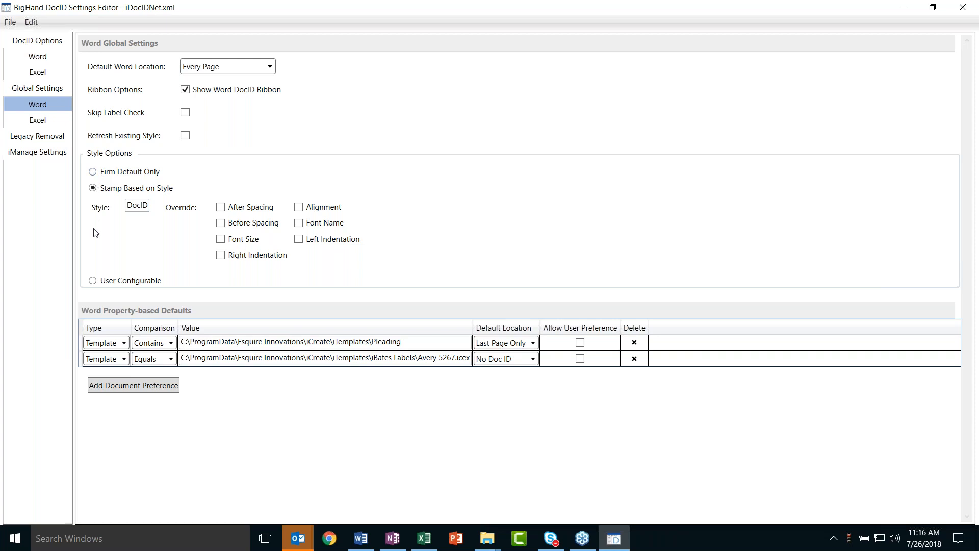
click(92, 280)
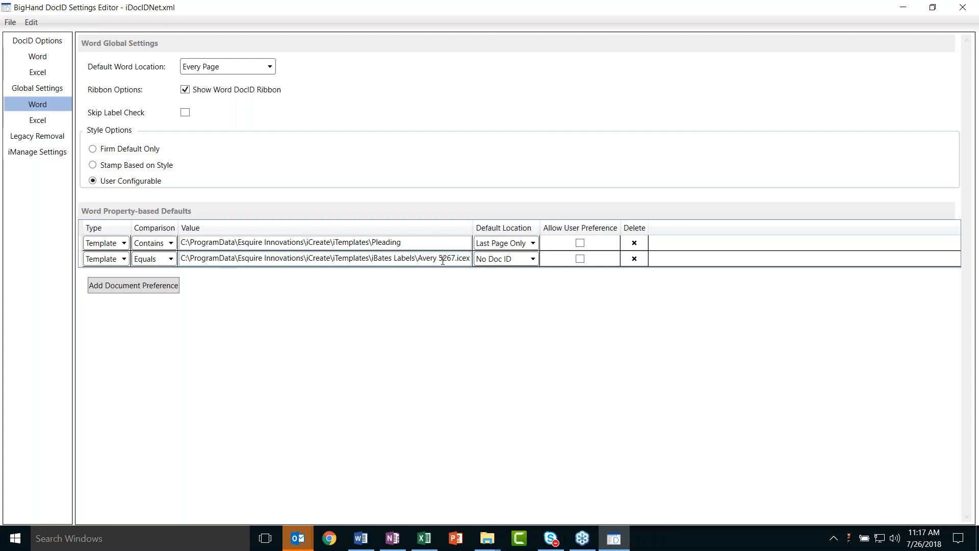
Check the default location choices for the Avery 5267 label template and keep No Doc ID
click(531, 259)
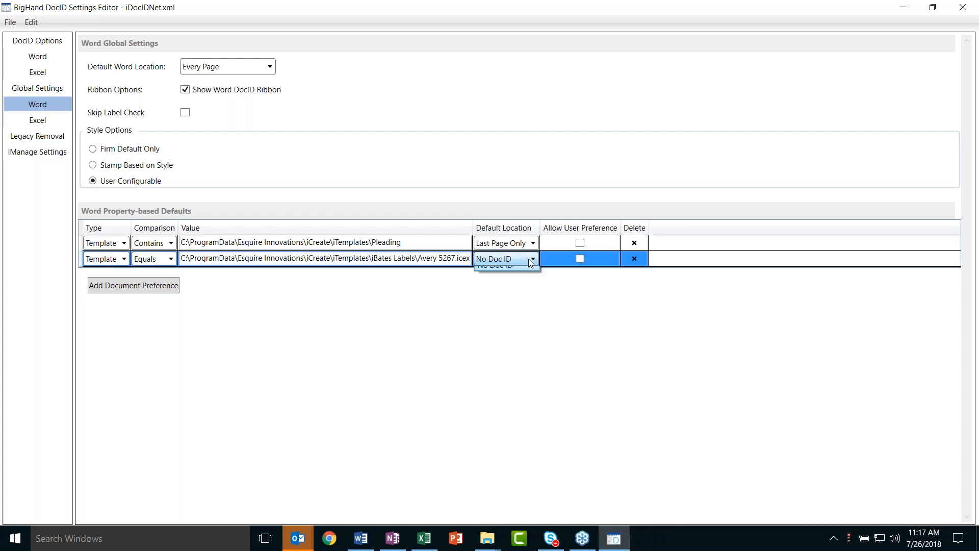
click(528, 259)
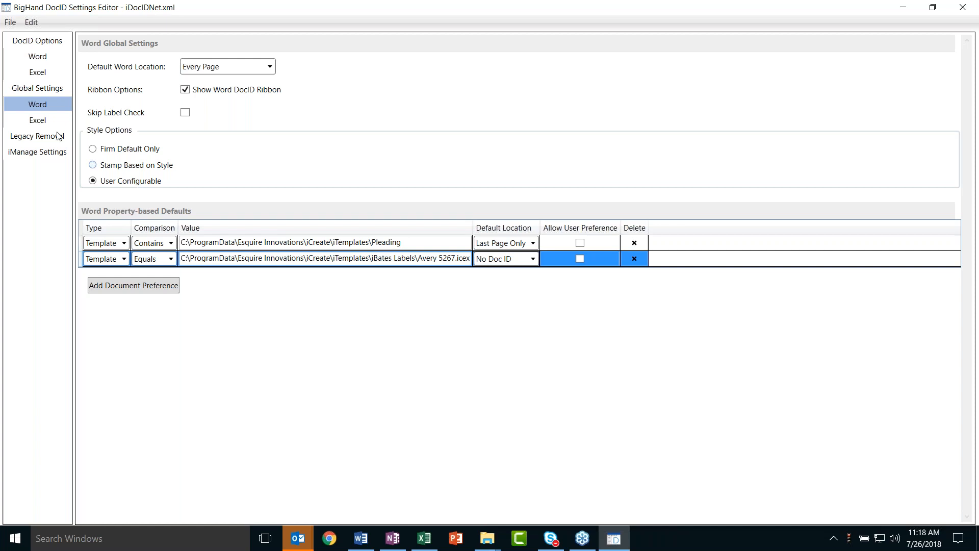
Review the Excel global settings and the legacy DocID removal options, and return to the Word DocID options
click(39, 117)
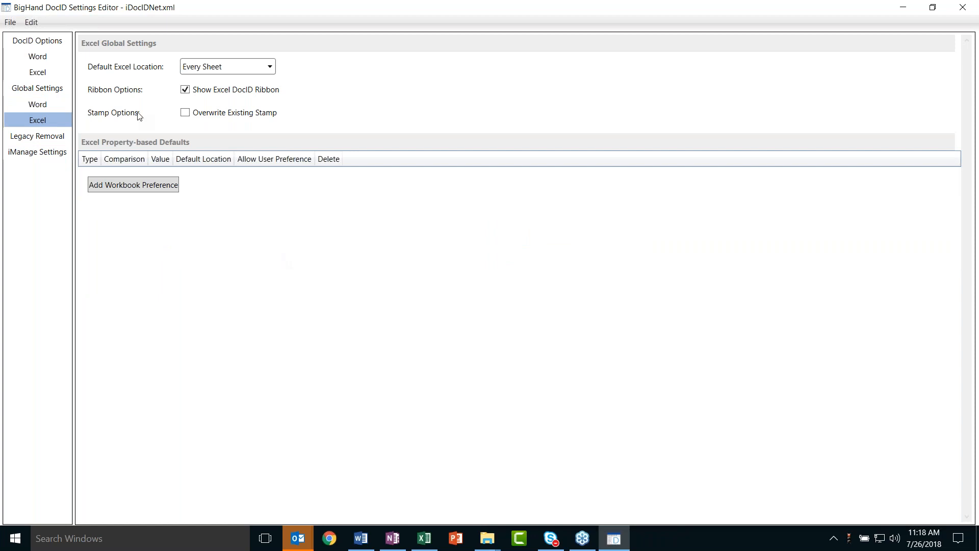
click(15, 138)
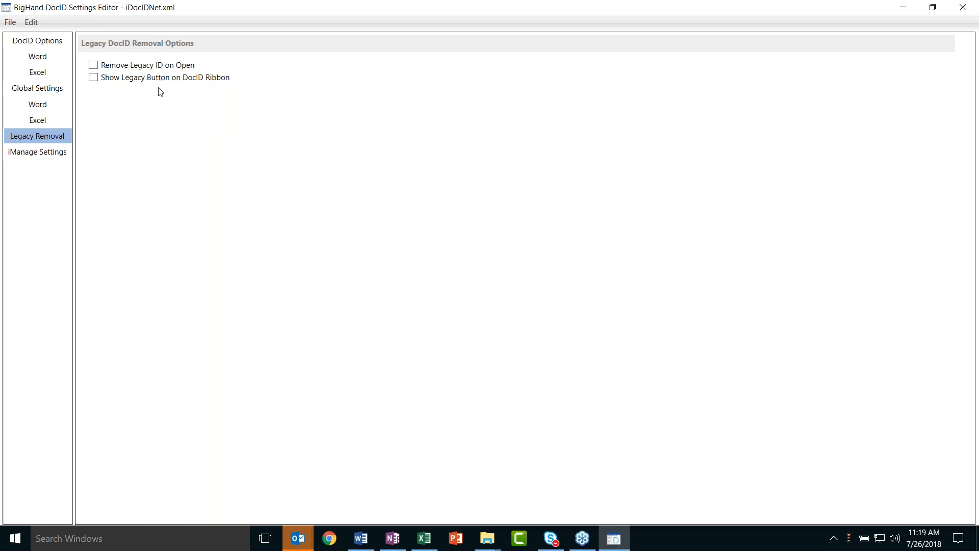
click(57, 62)
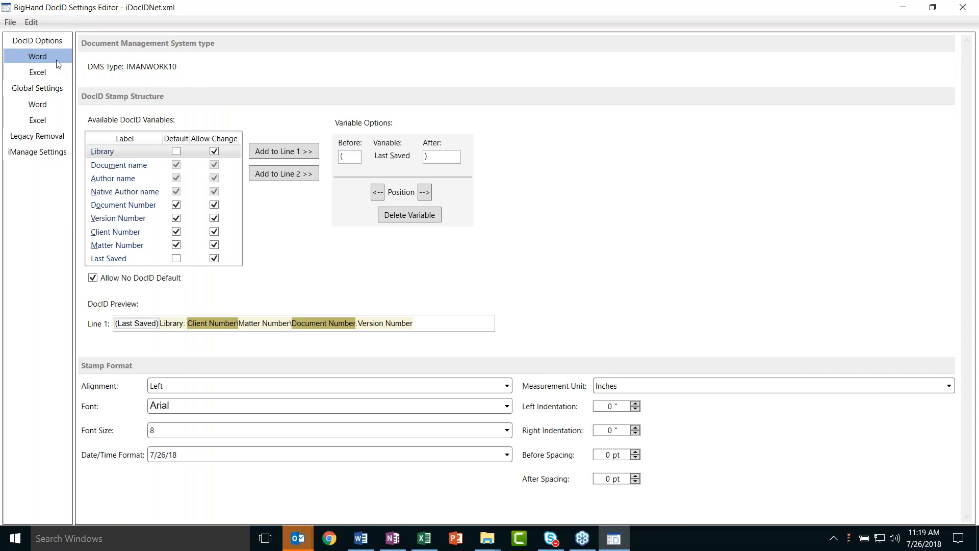